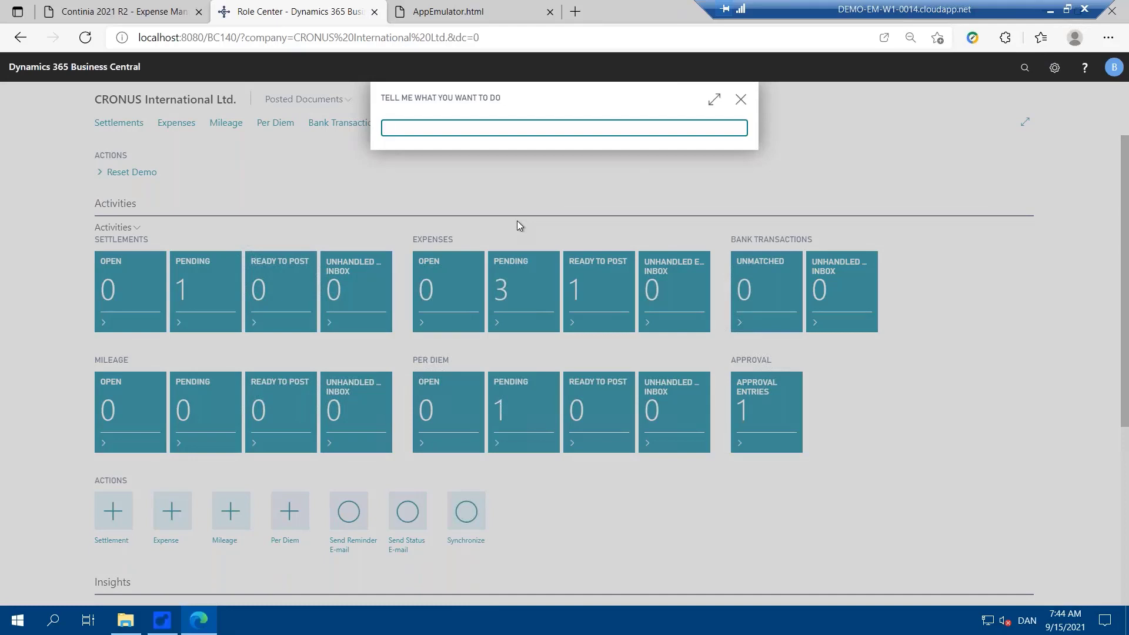
- Review the per diem options in Expense Management Setup, including multiple destinations, then return to the role center
type("expense setup")
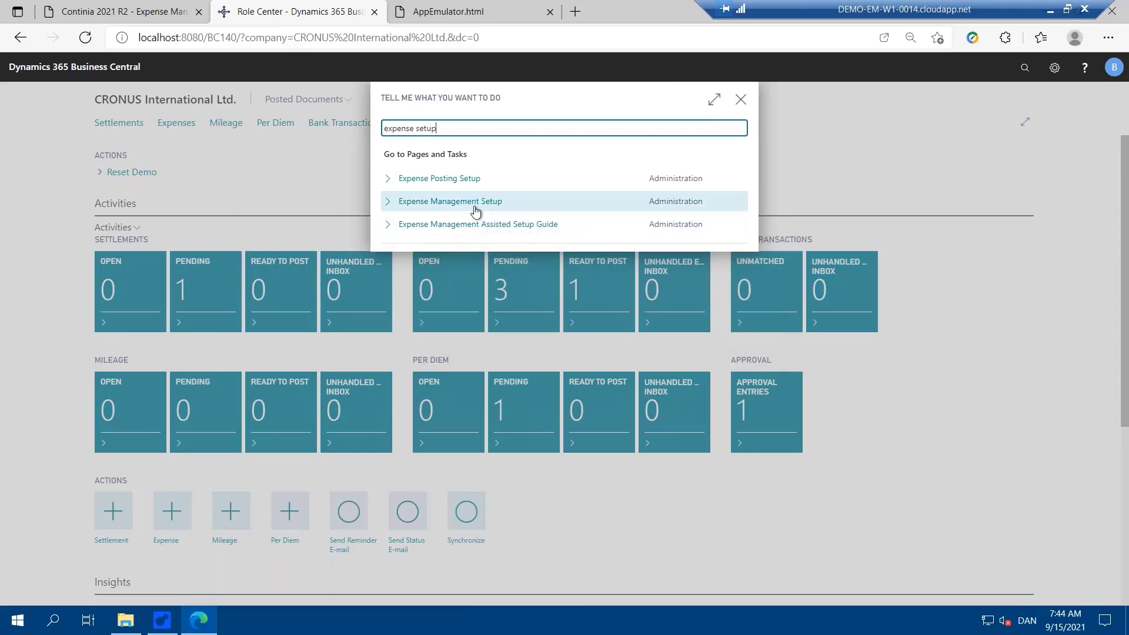
left_click(470, 204)
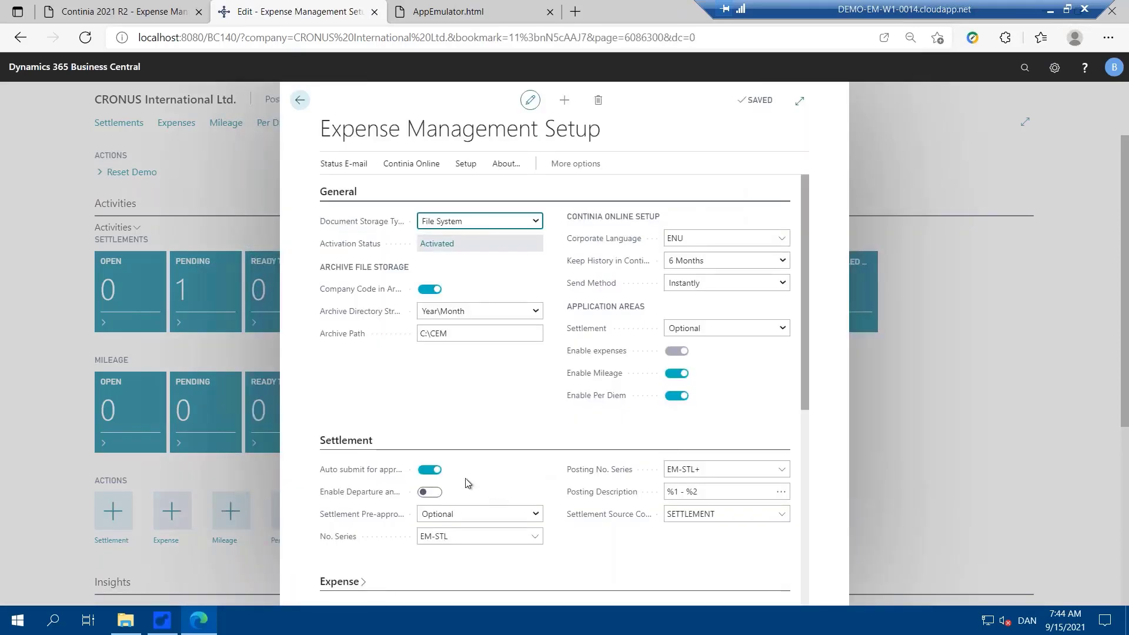
left_click(353, 446)
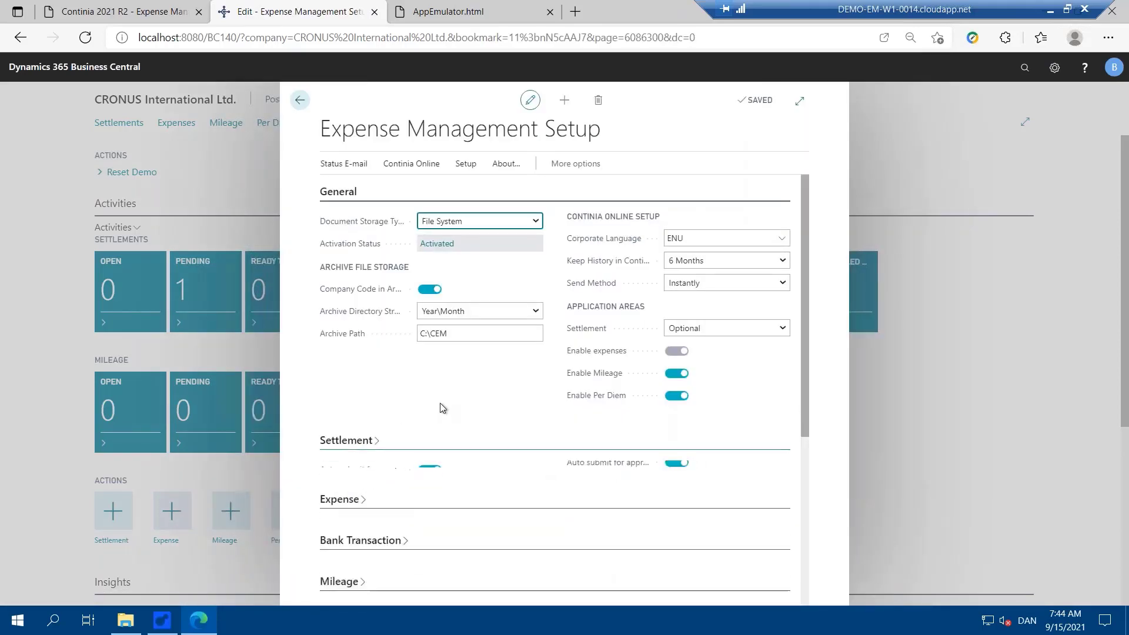
scroll(354, 447, "down", 3)
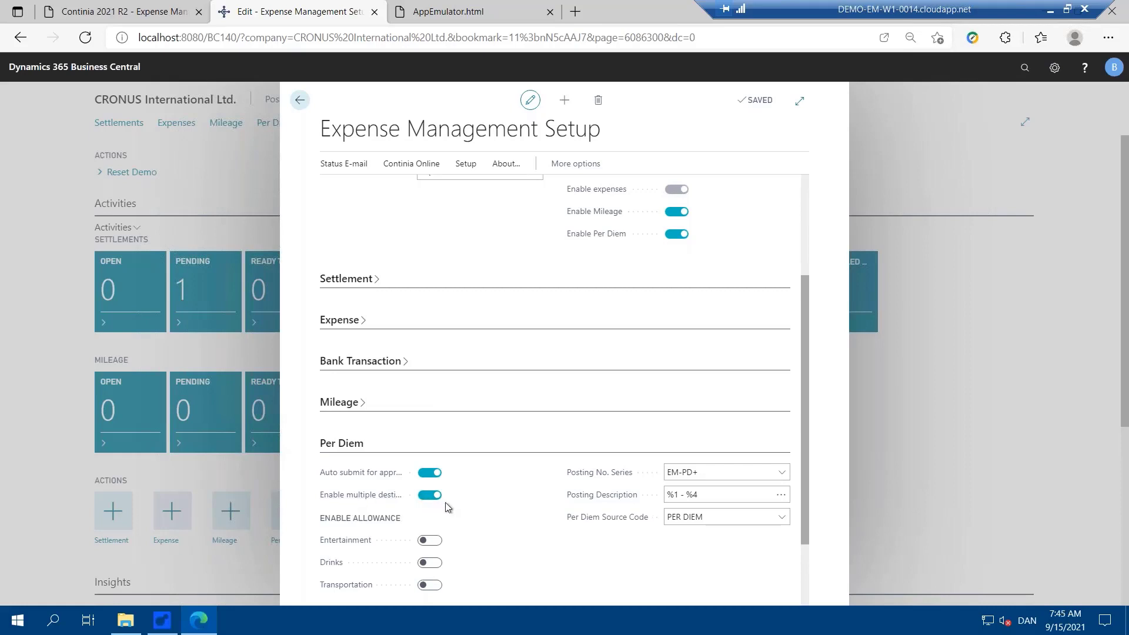
left_click(299, 101)
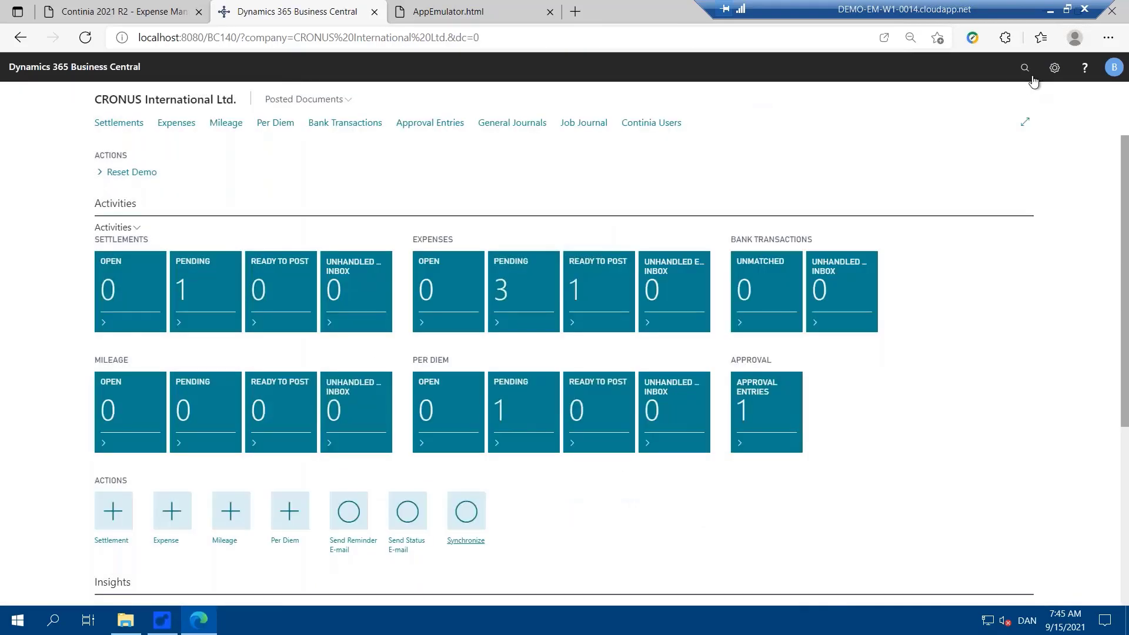
- Find the Per Diem Groups list and open the DEFAULT group to view its destination countries
key("alt+q")
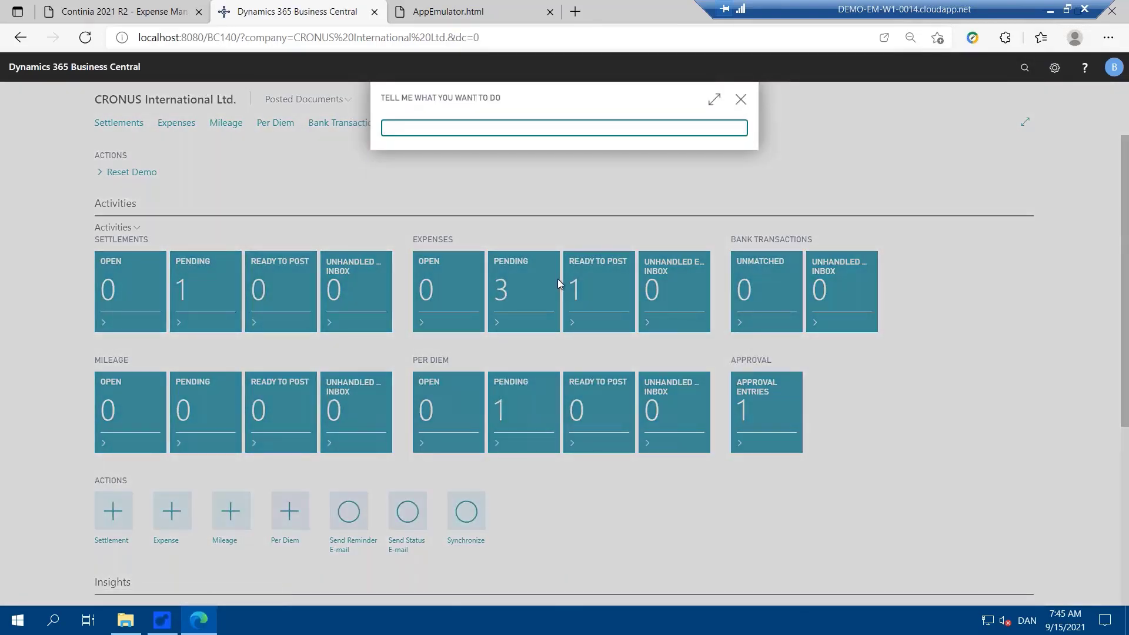
type("per diem group")
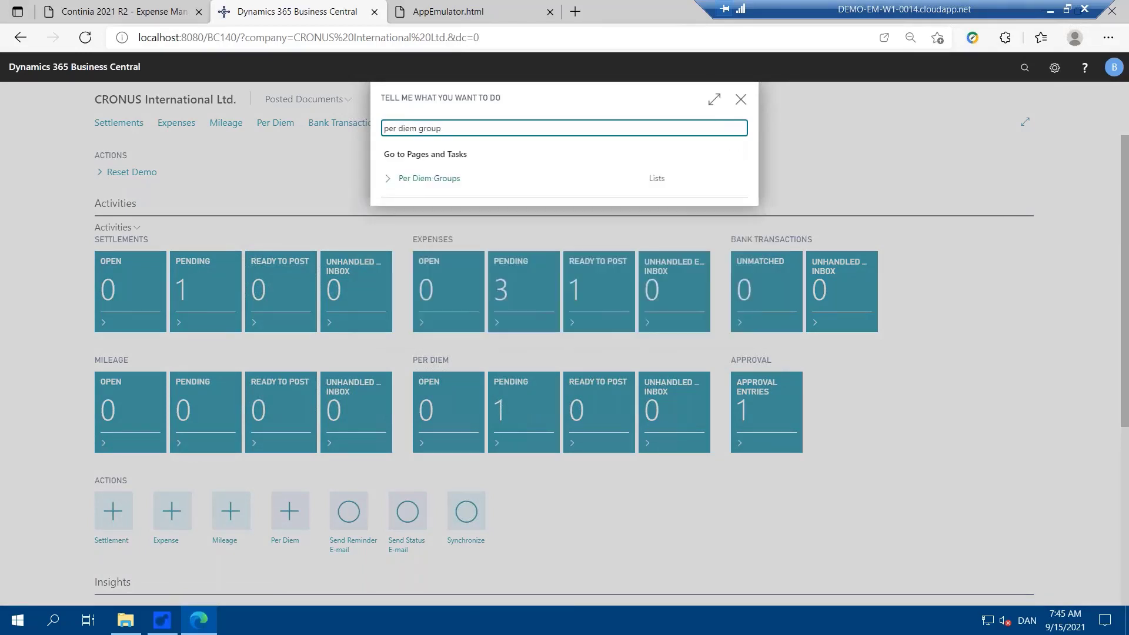
left_click(445, 181)
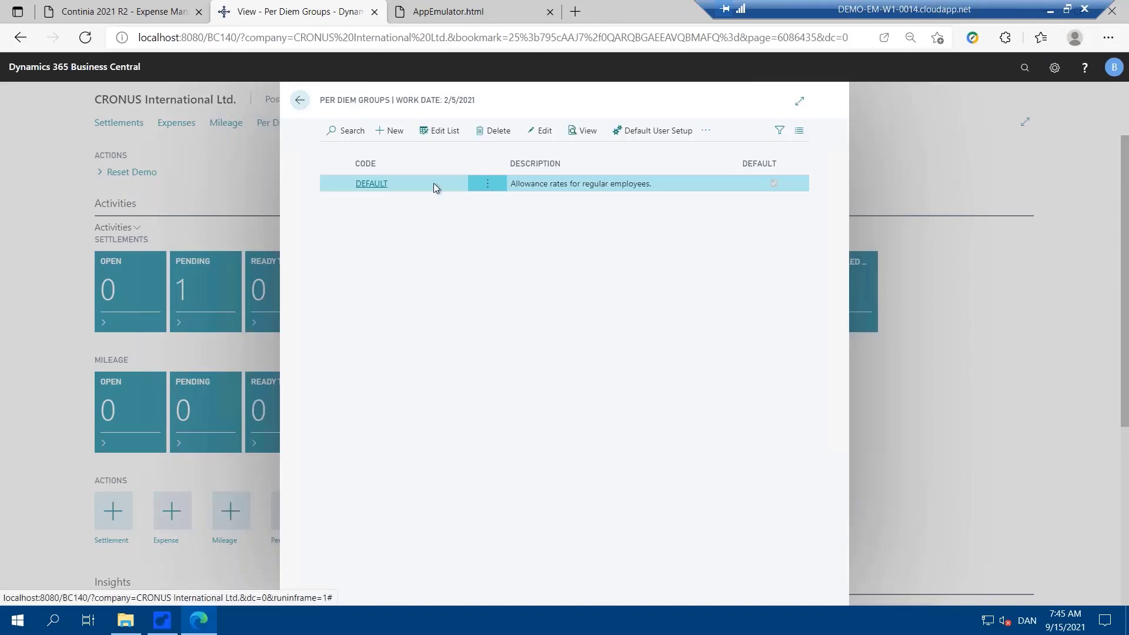
left_click(366, 184)
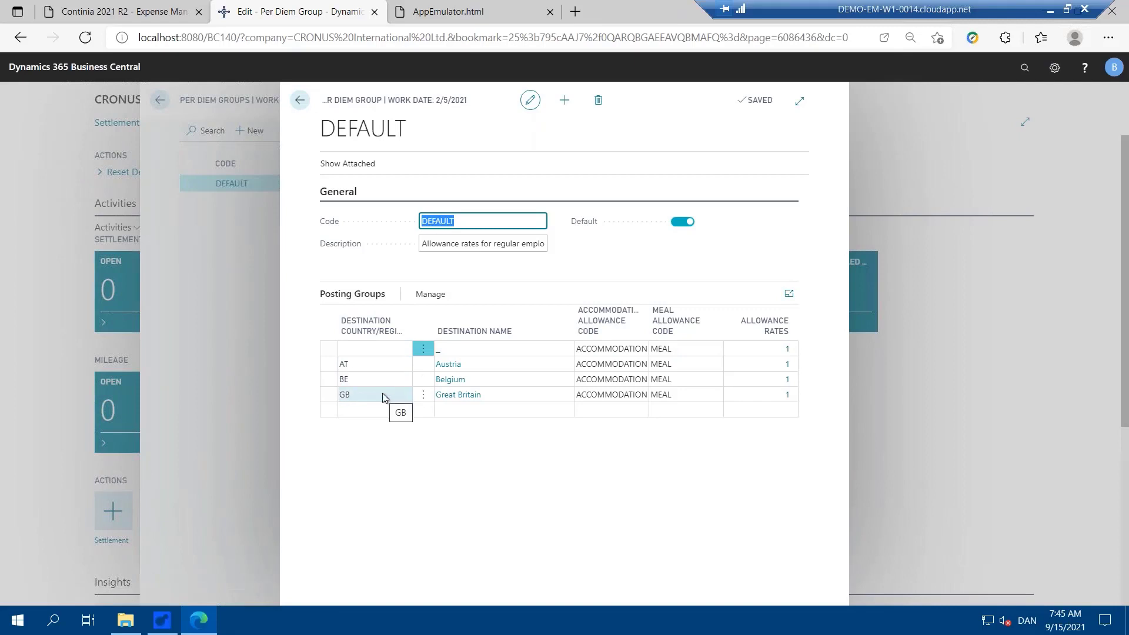
- Examine the DEFAULT group's allowance rate for Austria, then close the per diem pages back to the role center
left_click(788, 368)
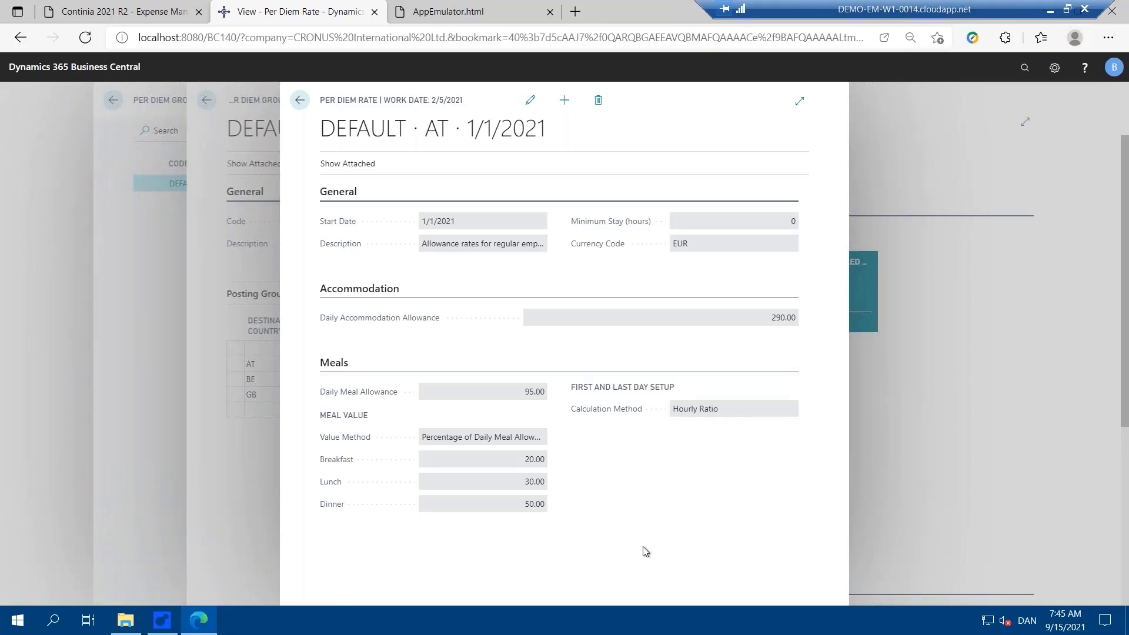
left_click(299, 100)
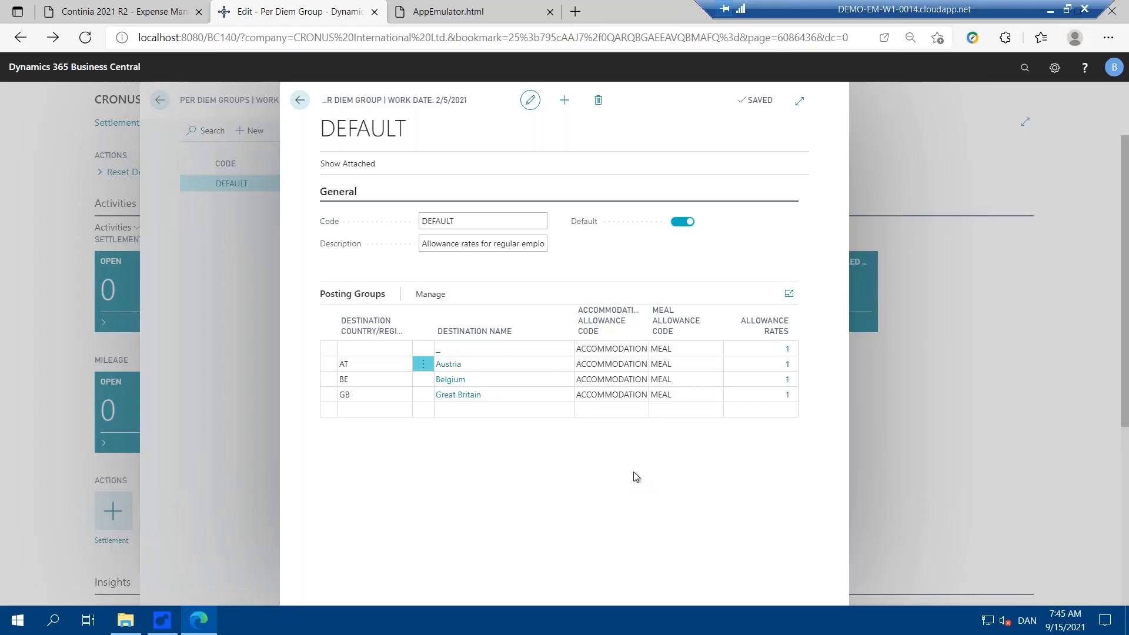
left_click(299, 101)
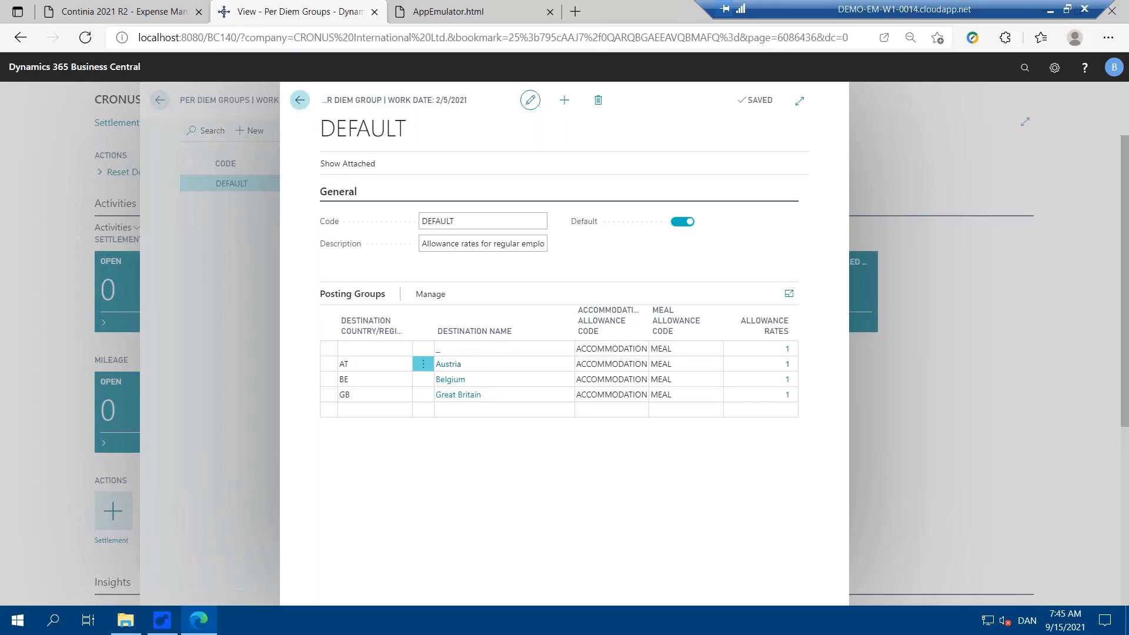
left_click(299, 100)
- Switch to the expense app in AppEmulator.html and synchronize it
left_click(453, 11)
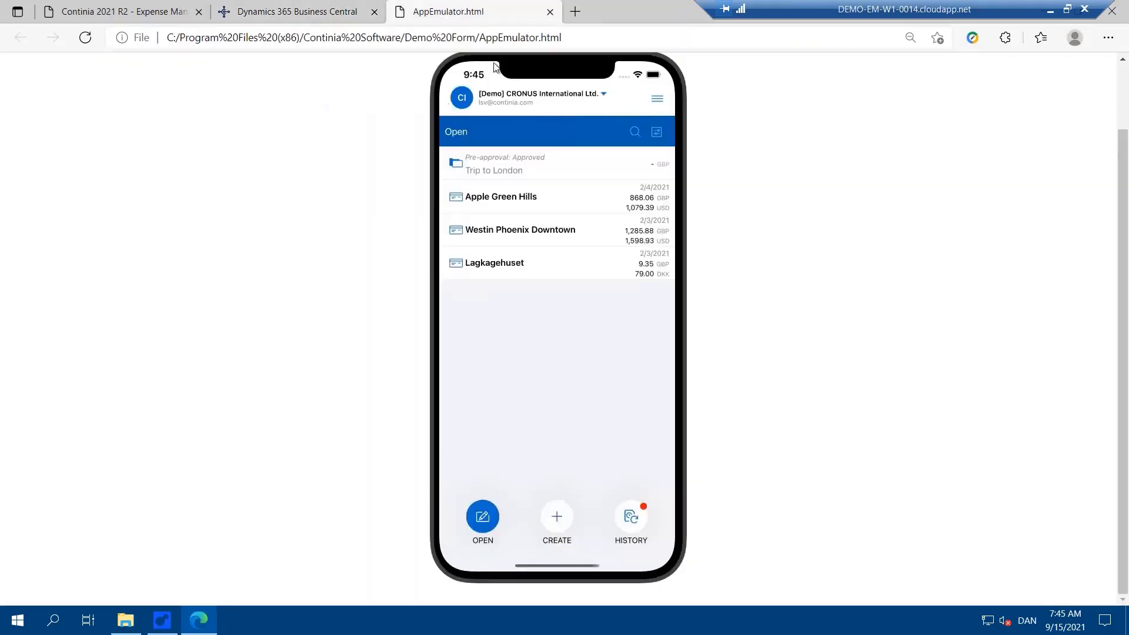
left_click(657, 103)
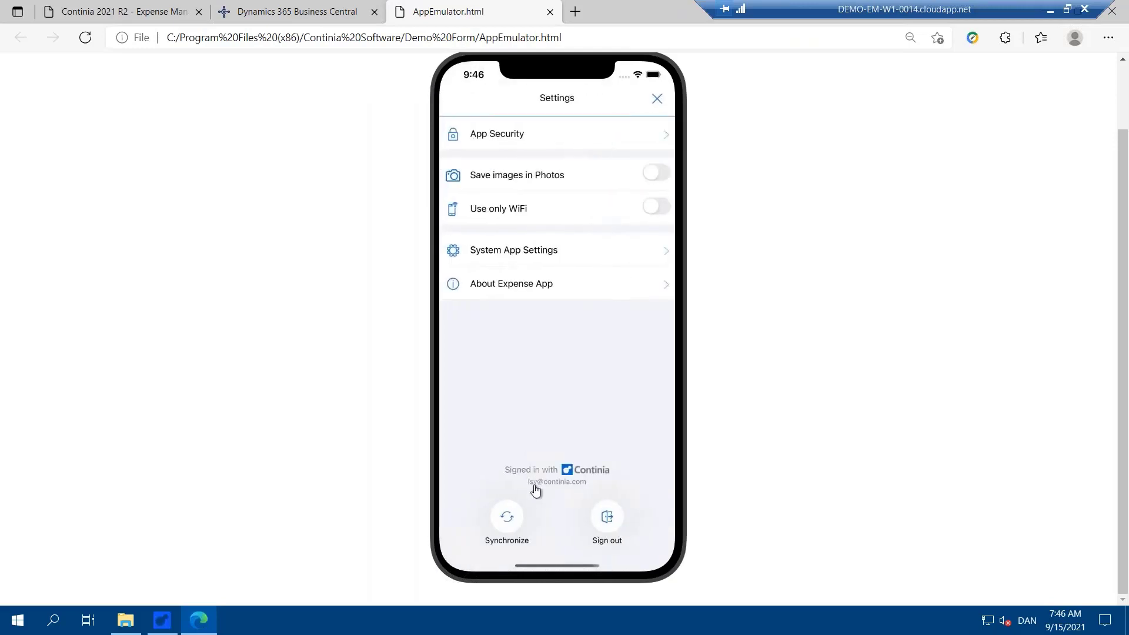
left_click(514, 525)
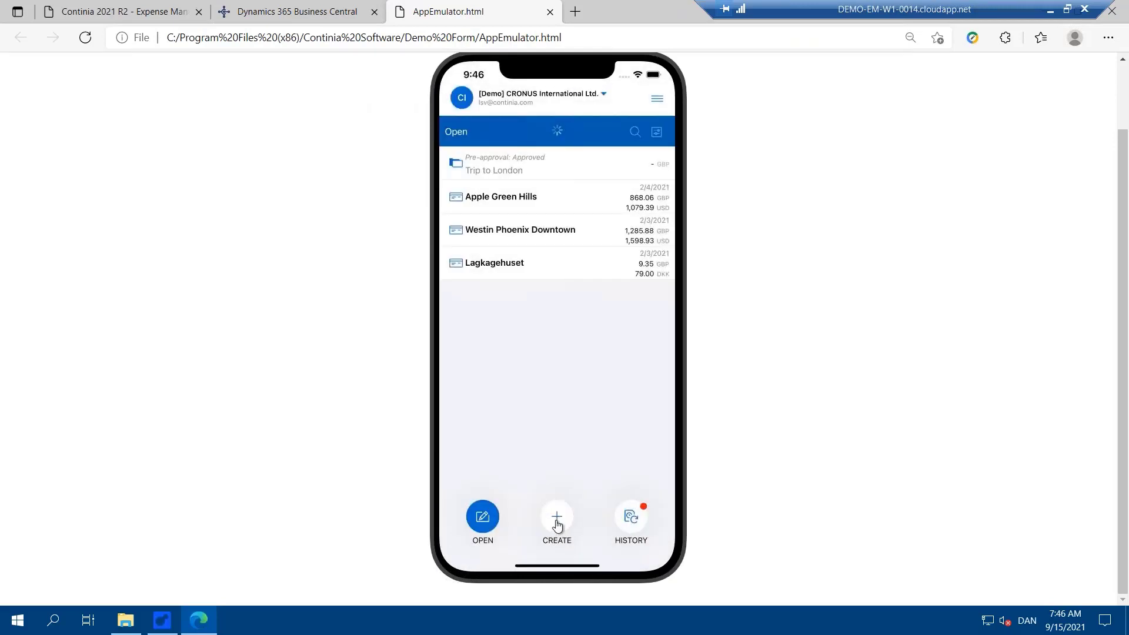
- Create a new per diem with a period from Mon, Sep 13, 2021 8:00 AM to Wed, Sep 15, 2021 4:00 PM
left_click(557, 525)
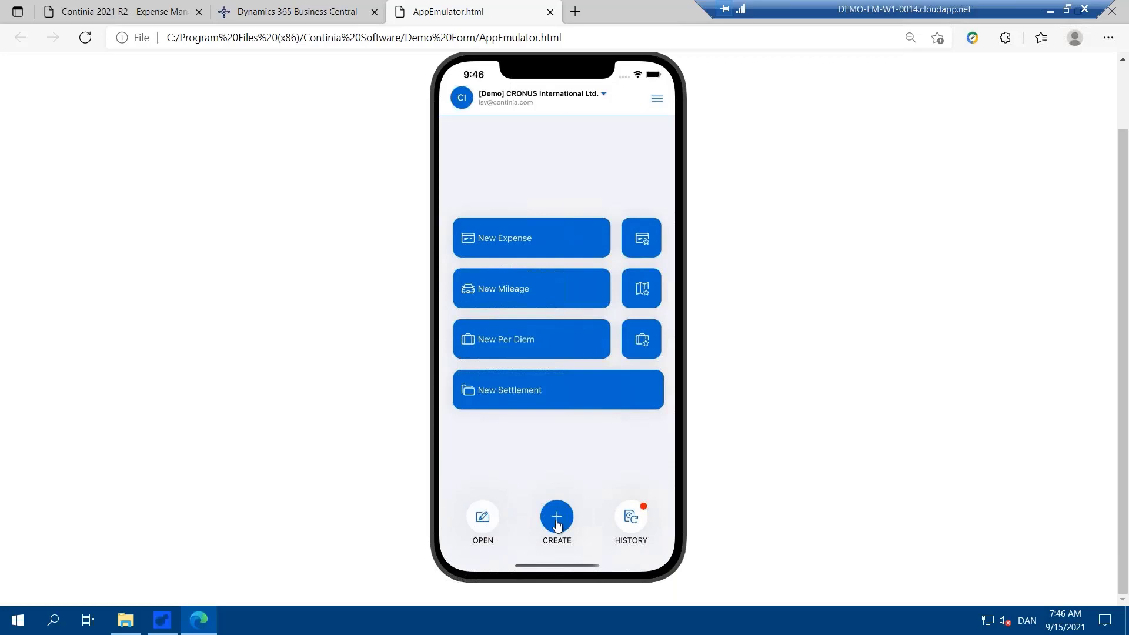
left_click(524, 346)
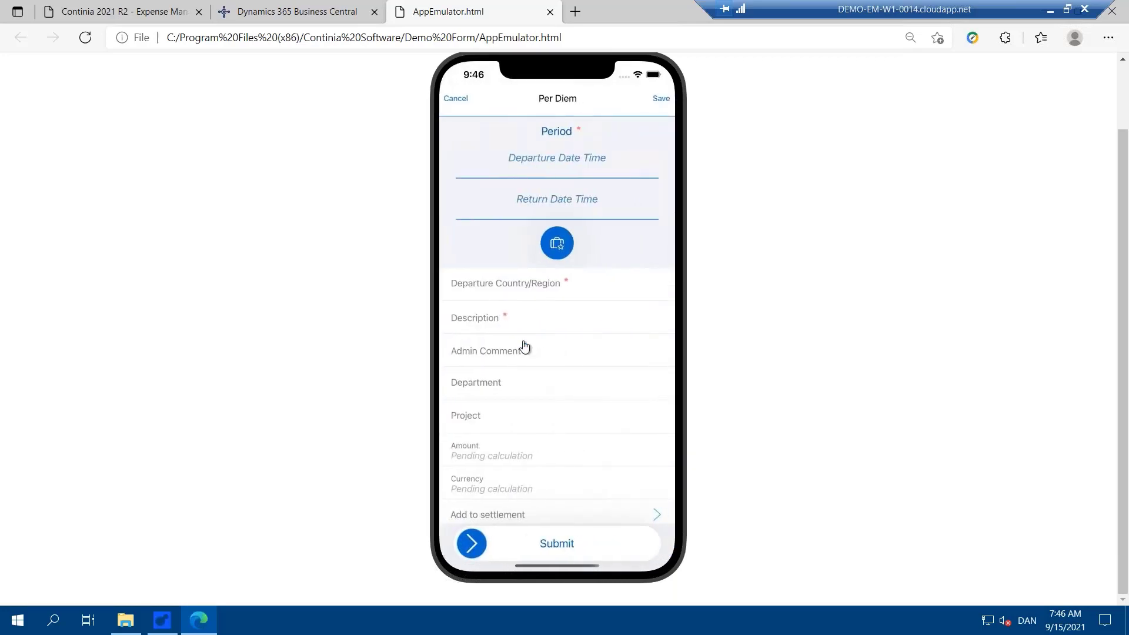
left_click(560, 171)
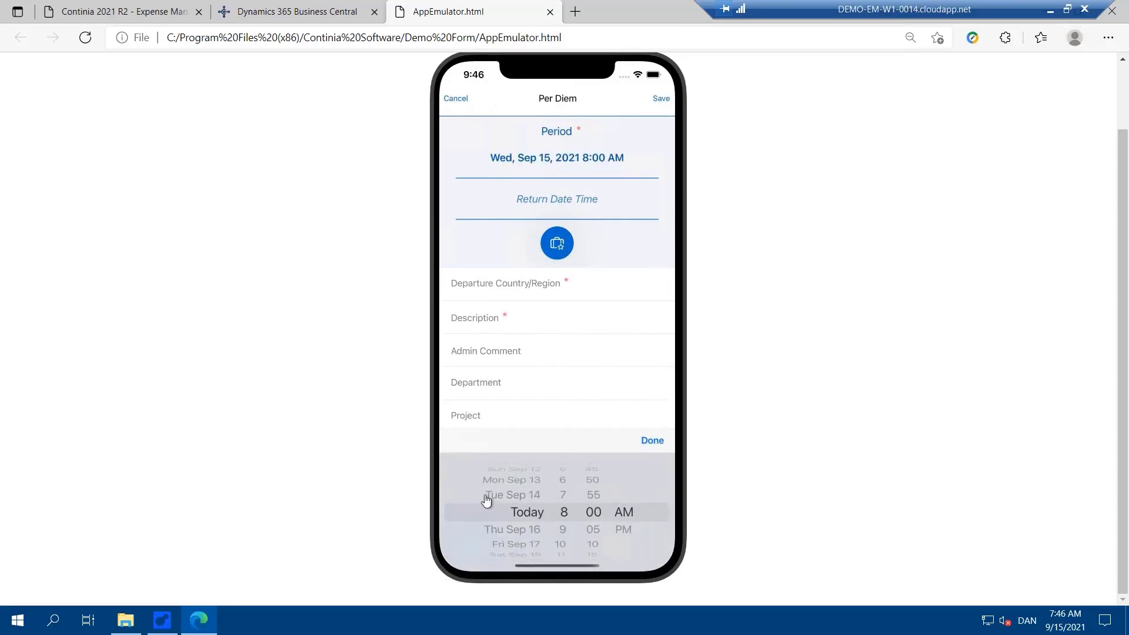
left_click_drag(502, 493, 499, 533)
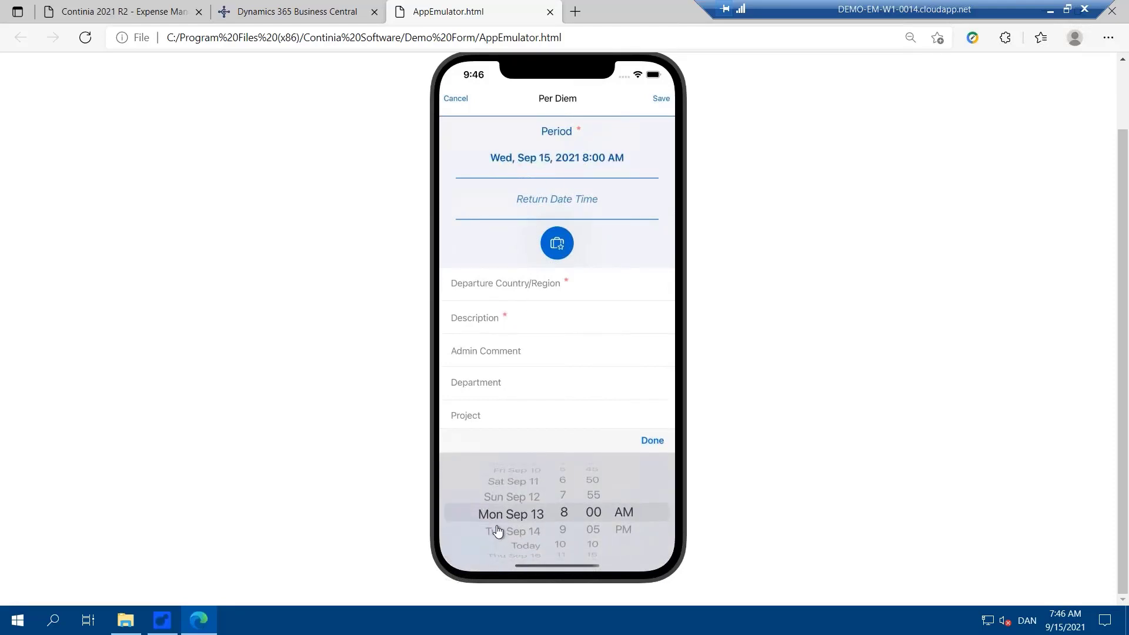
left_click(559, 204)
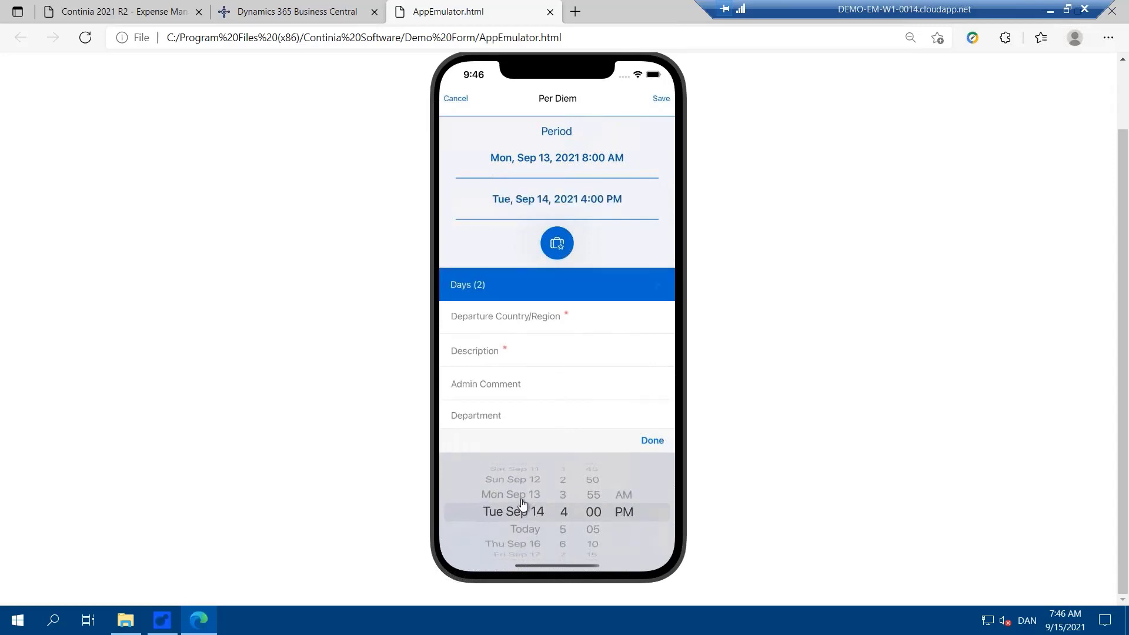
scroll(520, 503, "down", 1)
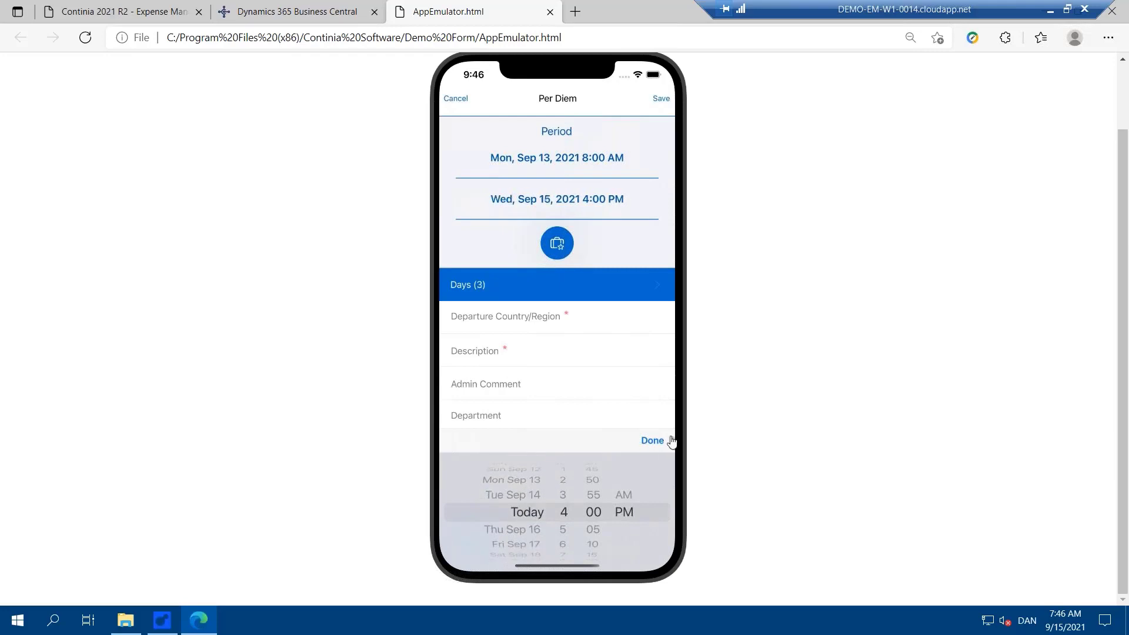
left_click(651, 441)
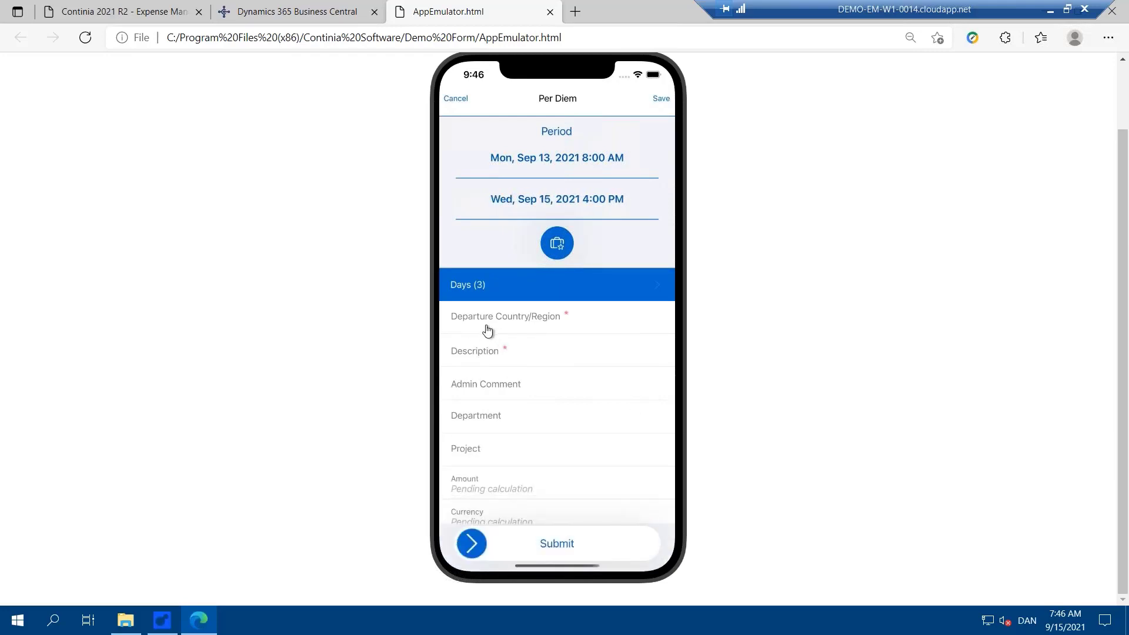
- Set the per diem's departure country/region to GB and its description to "Trip to Europe"
left_click(487, 331)
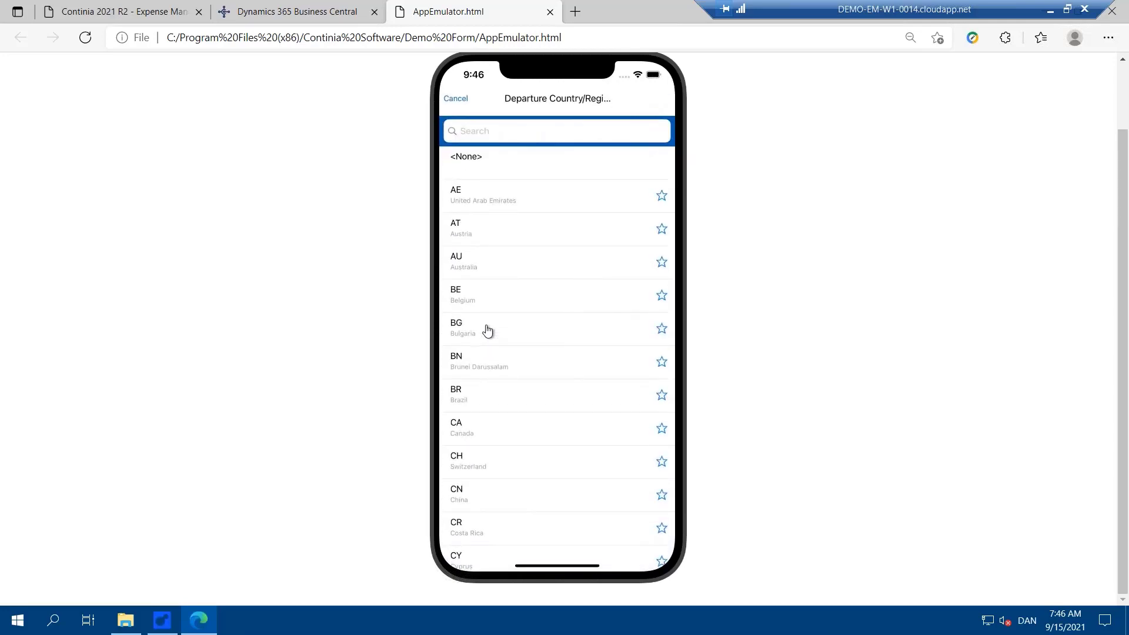
left_click(472, 133)
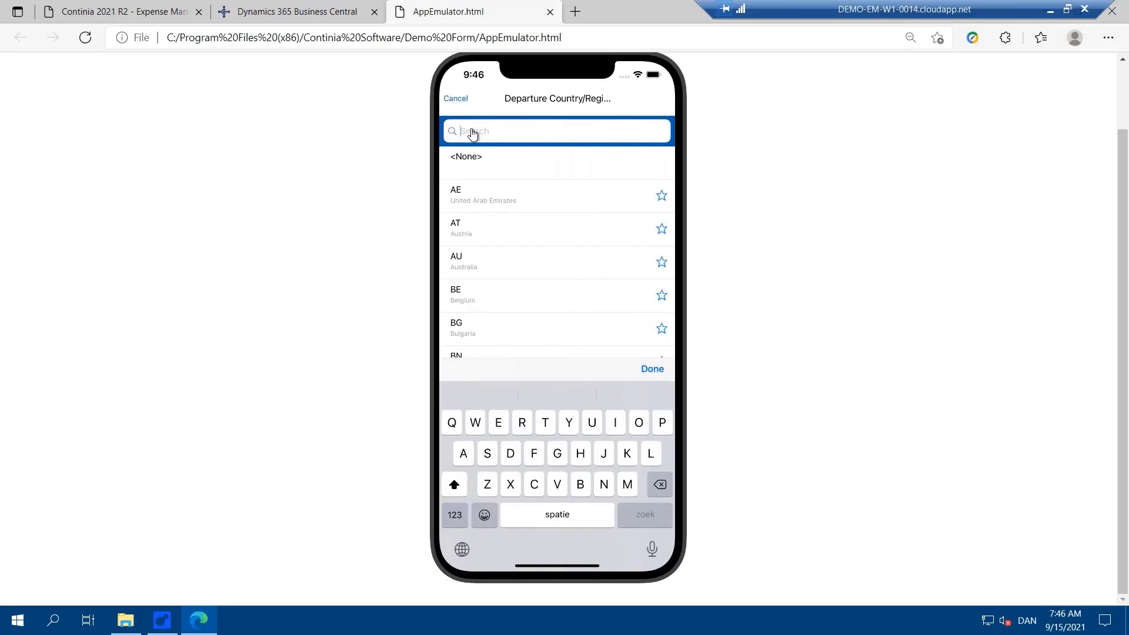
type("gb")
left_click(468, 170)
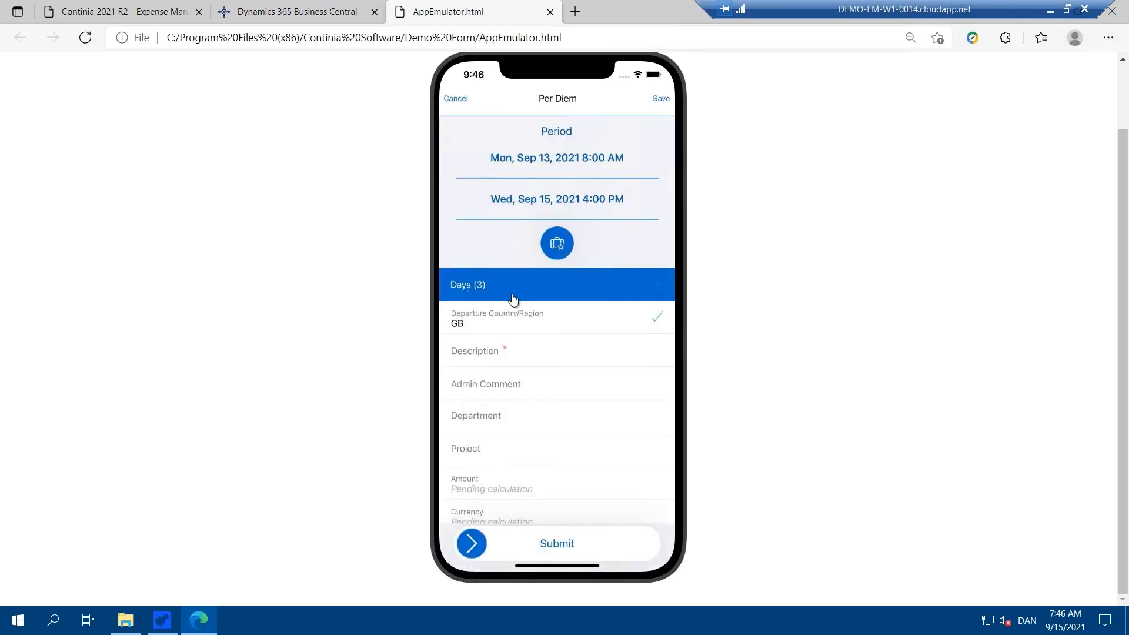
left_click(474, 360)
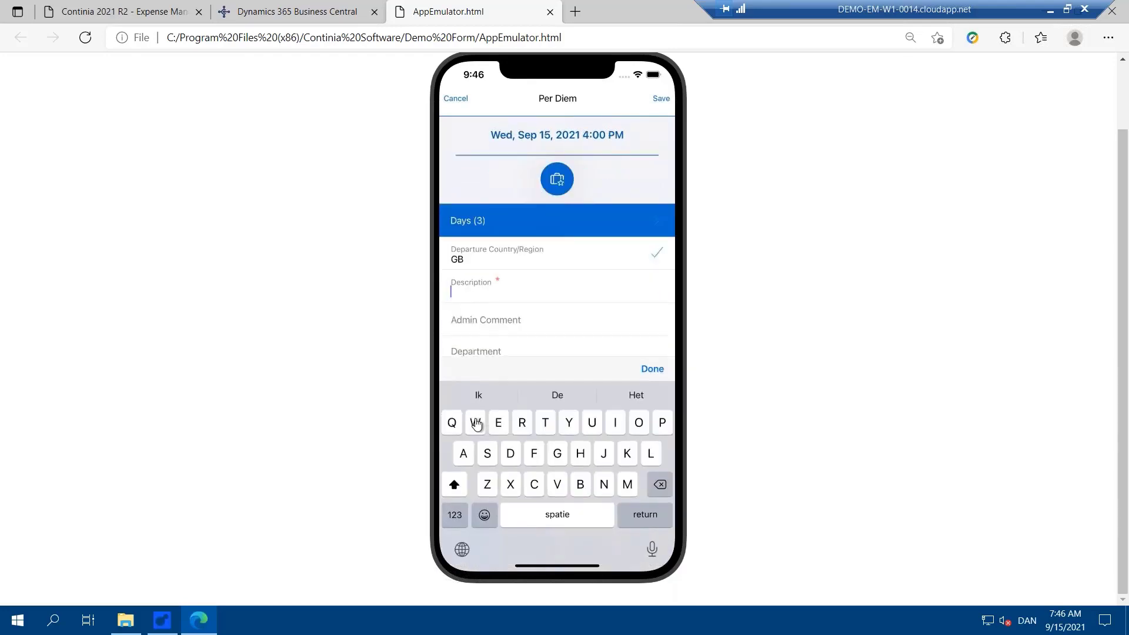
type("Trip t")
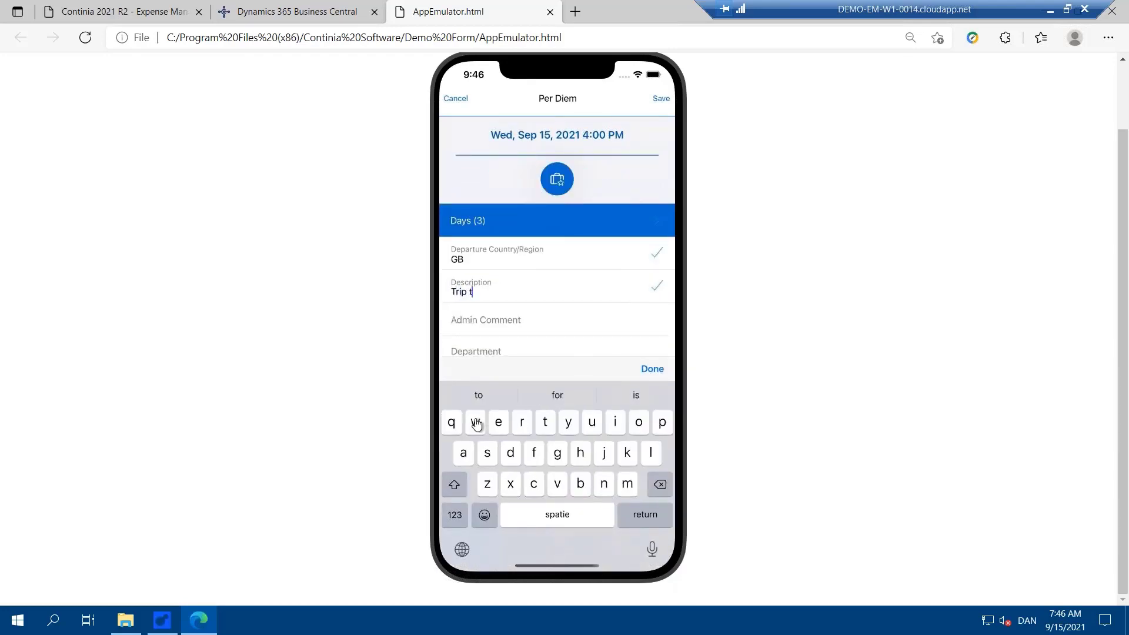
type("o Europe")
left_click(652, 370)
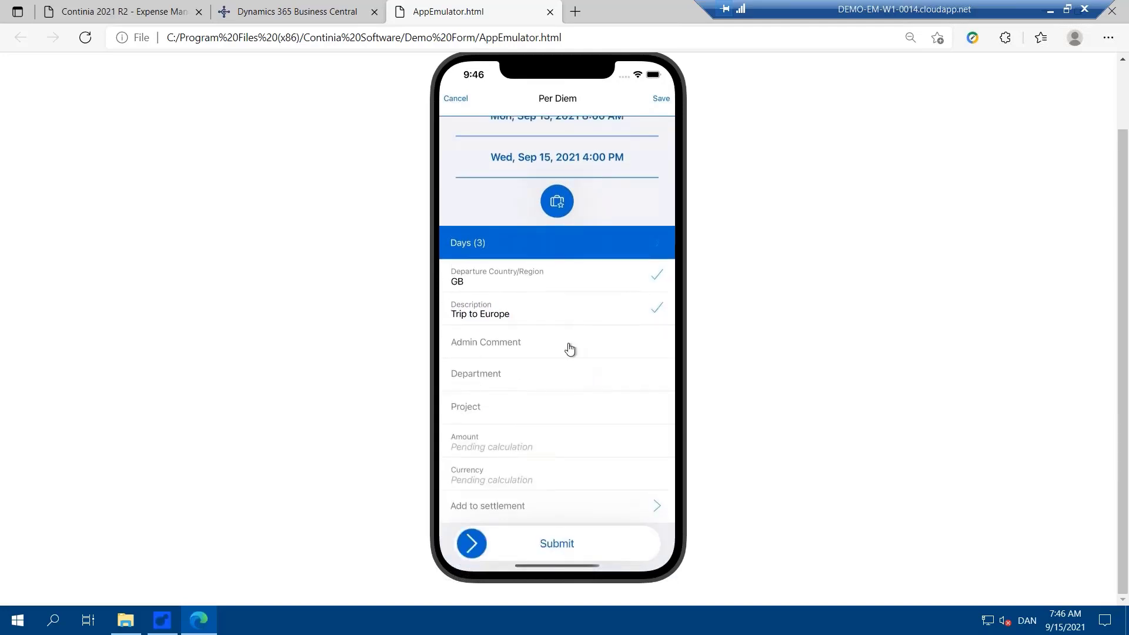
- Enable accommodation, breakfast, lunch and dinner for all days of the per diem and apply the selection
left_click(473, 258)
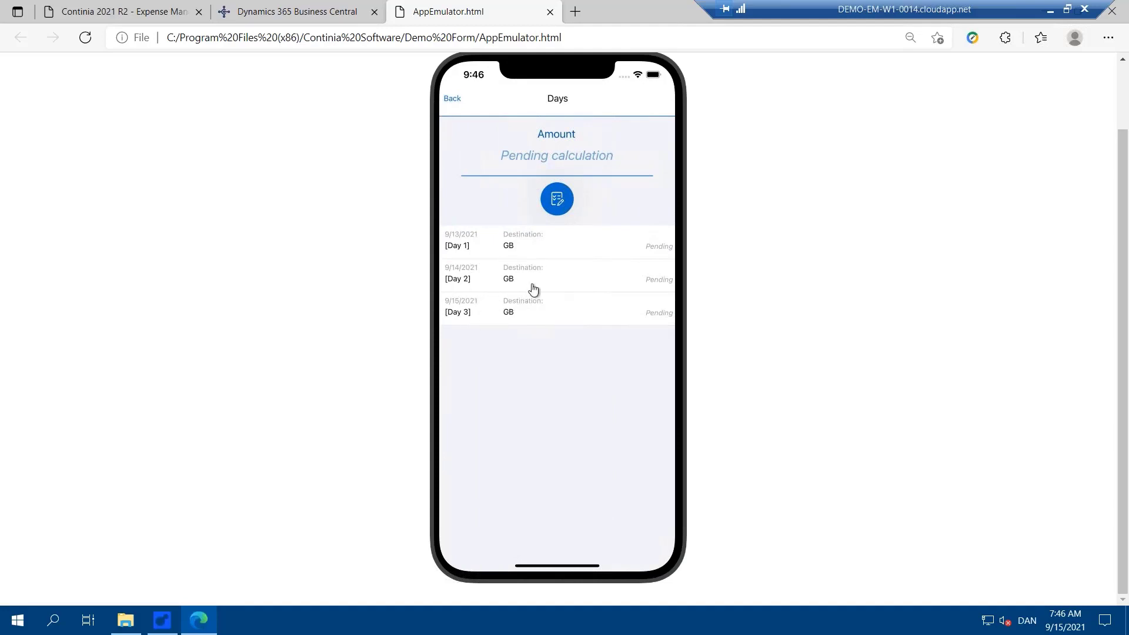
left_click(556, 200)
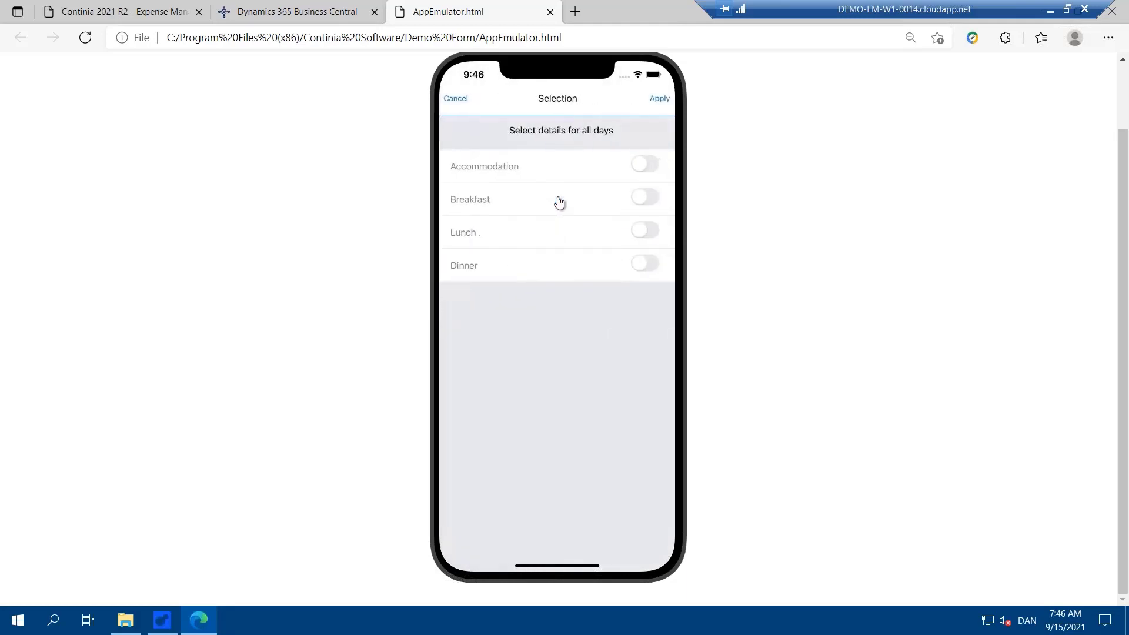
left_click(647, 207)
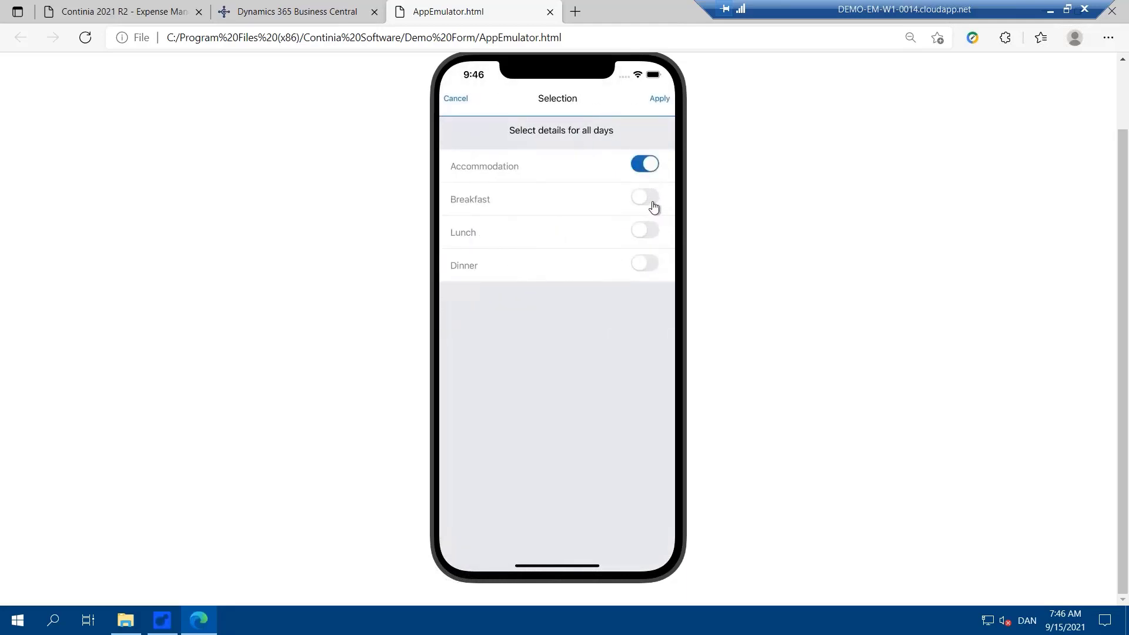
left_click(656, 269)
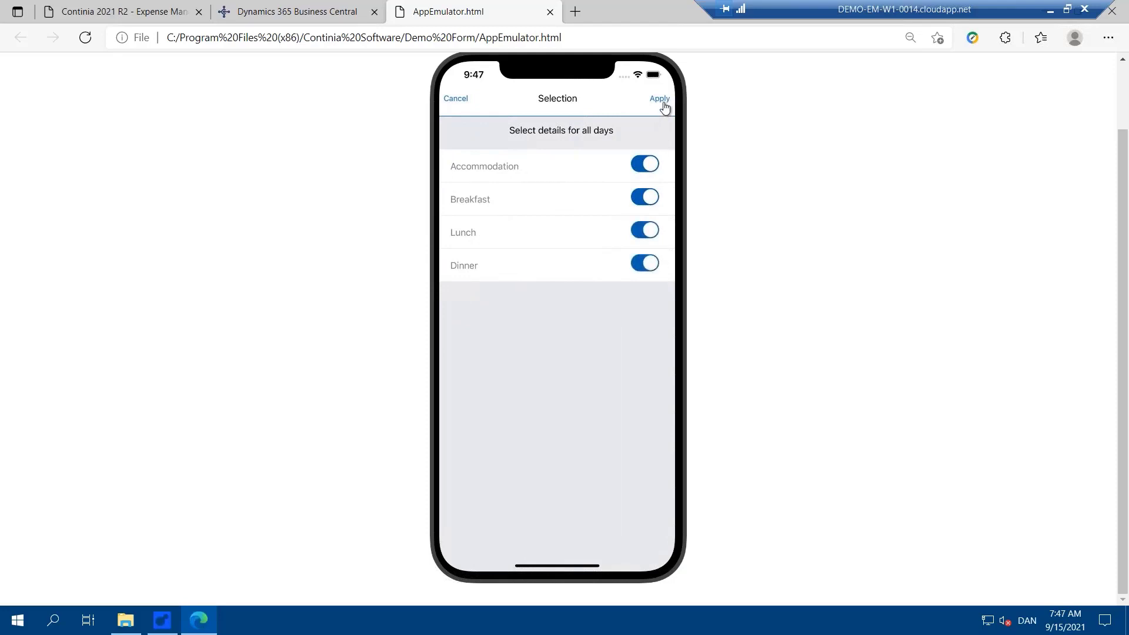
left_click(660, 101)
left_click(596, 347)
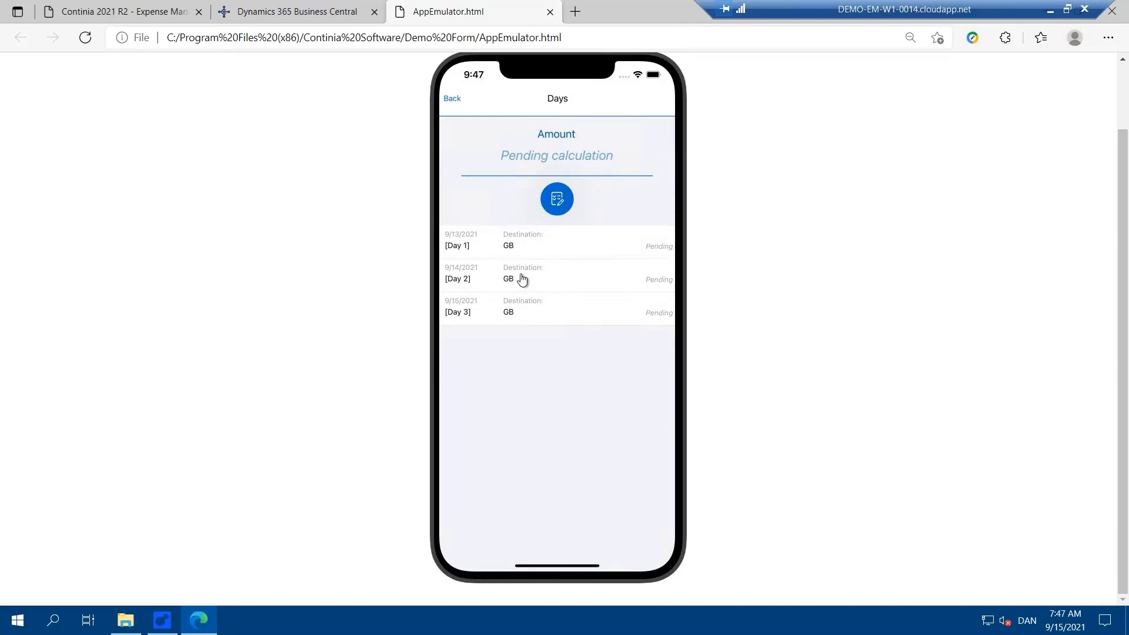
- Add Austria (AT) as a destination on Day 2 of the per diem with a 12:45 arrival time and save the day
left_click(522, 279)
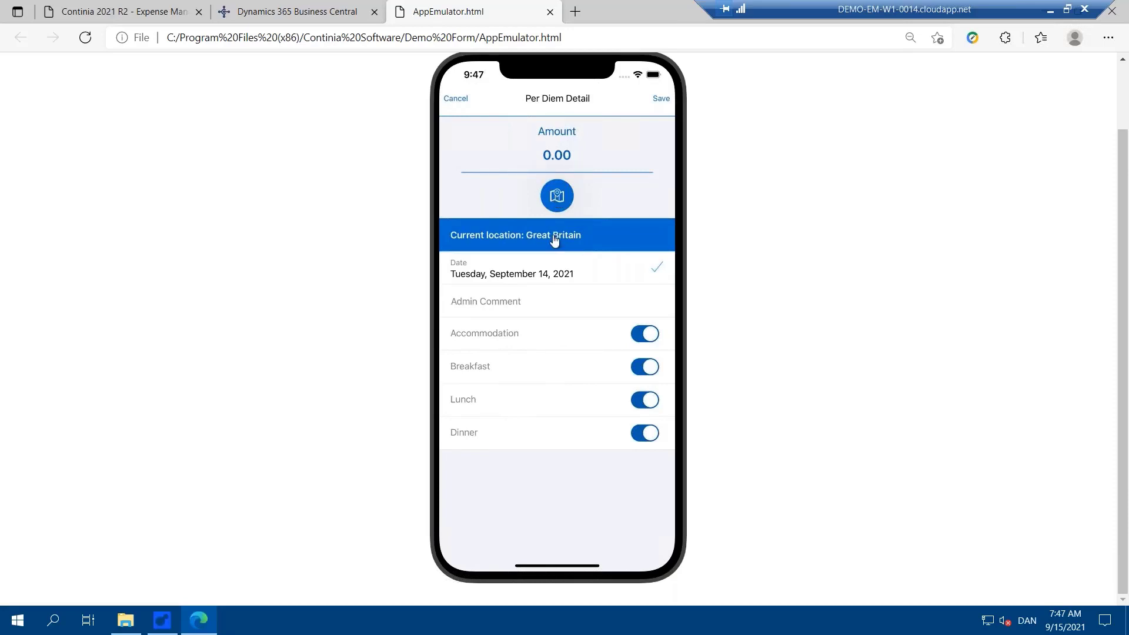
left_click(558, 198)
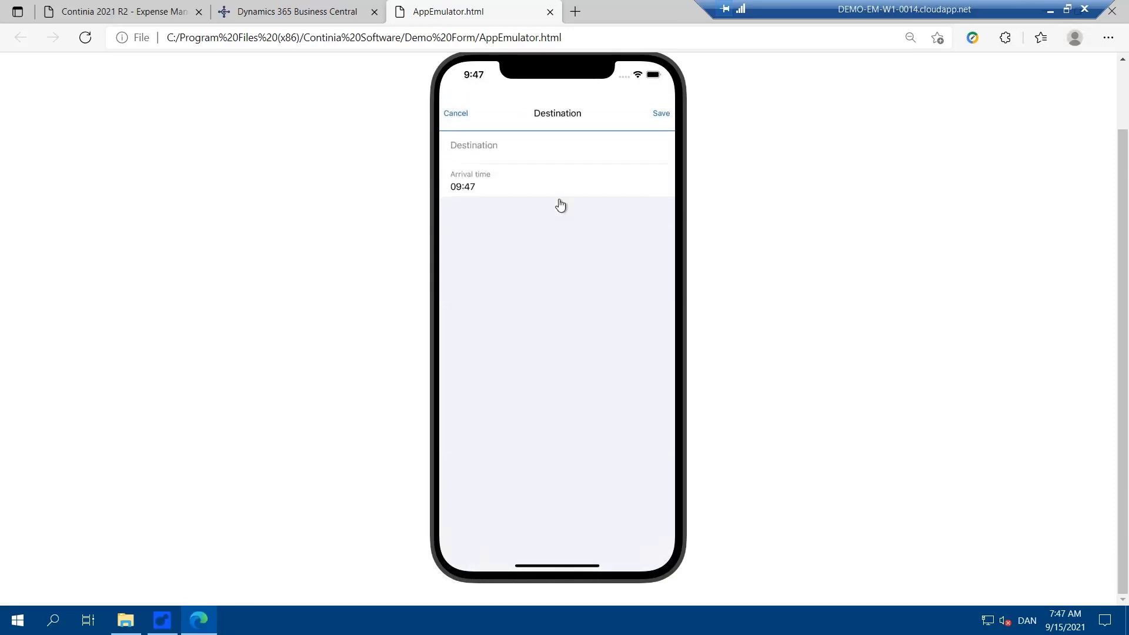
left_click(469, 143)
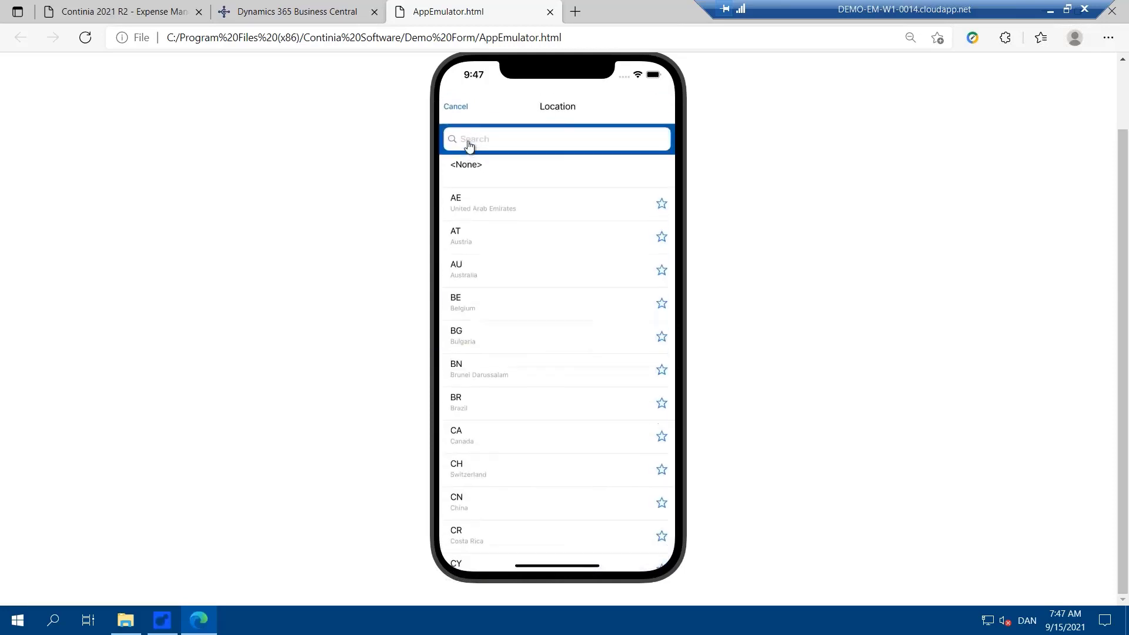
left_click(473, 238)
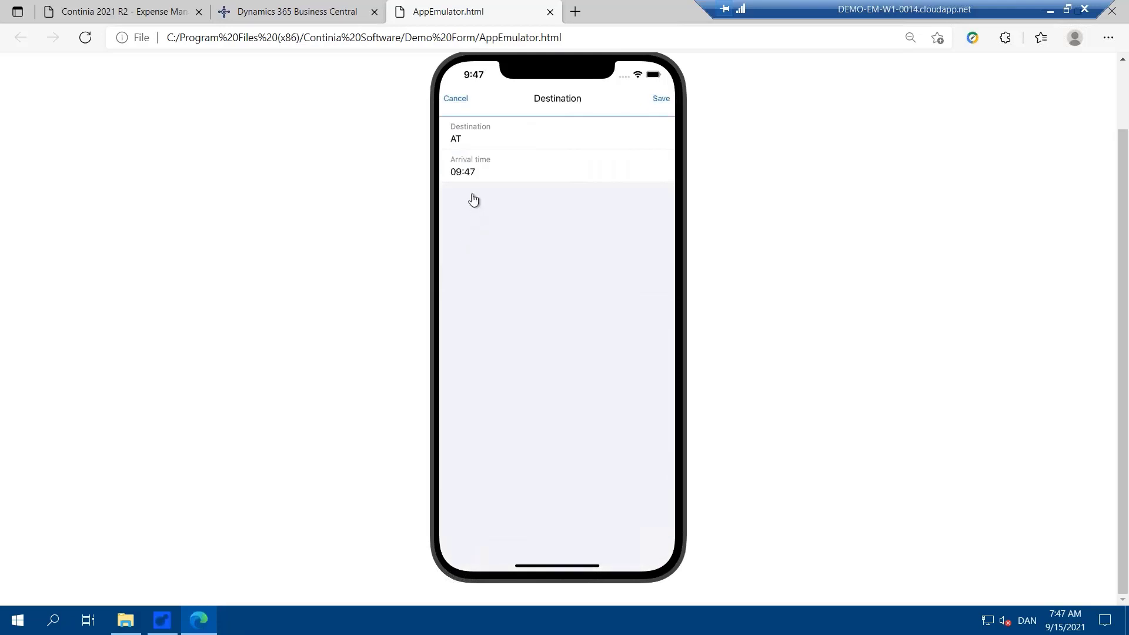
left_click(484, 177)
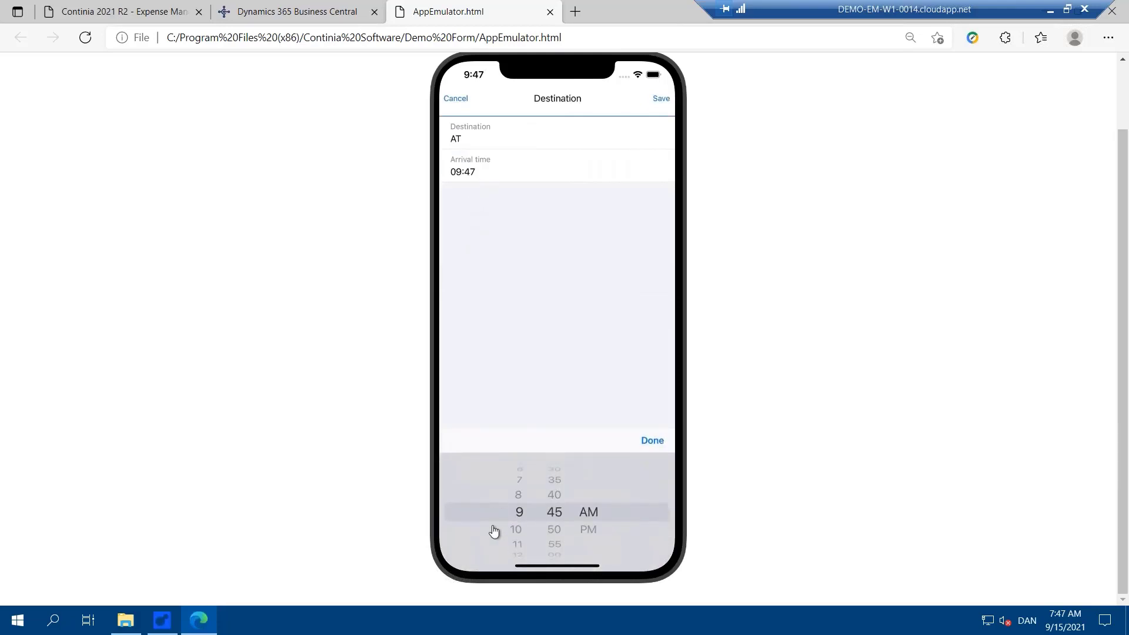
left_click_drag(505, 513, 504, 468)
left_click(600, 530)
left_click(652, 442)
left_click(662, 98)
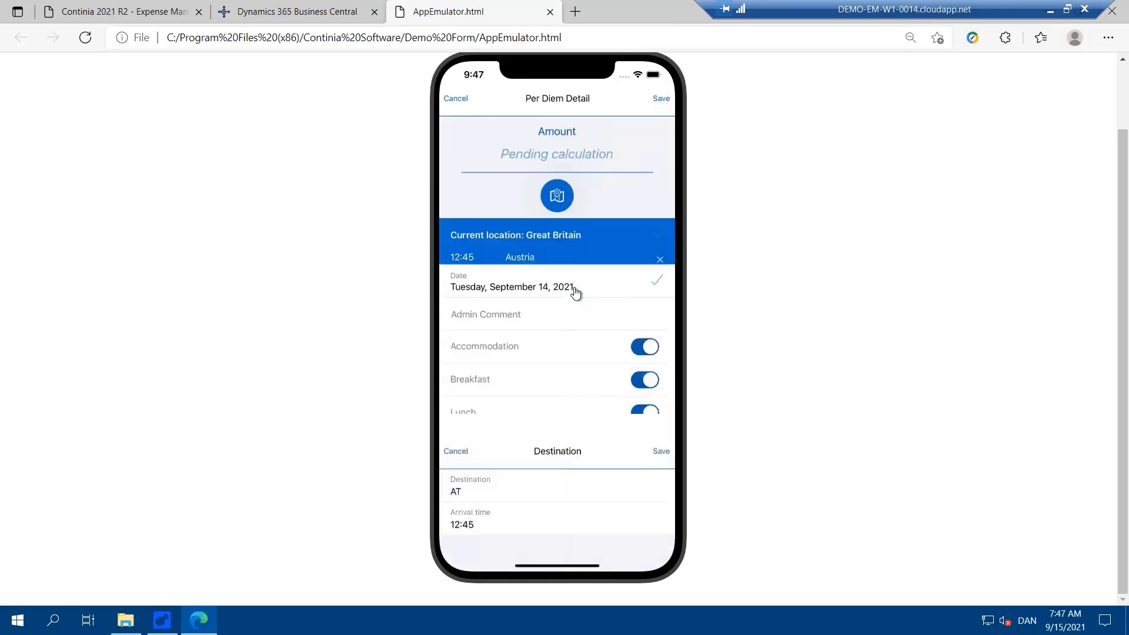
left_click(666, 106)
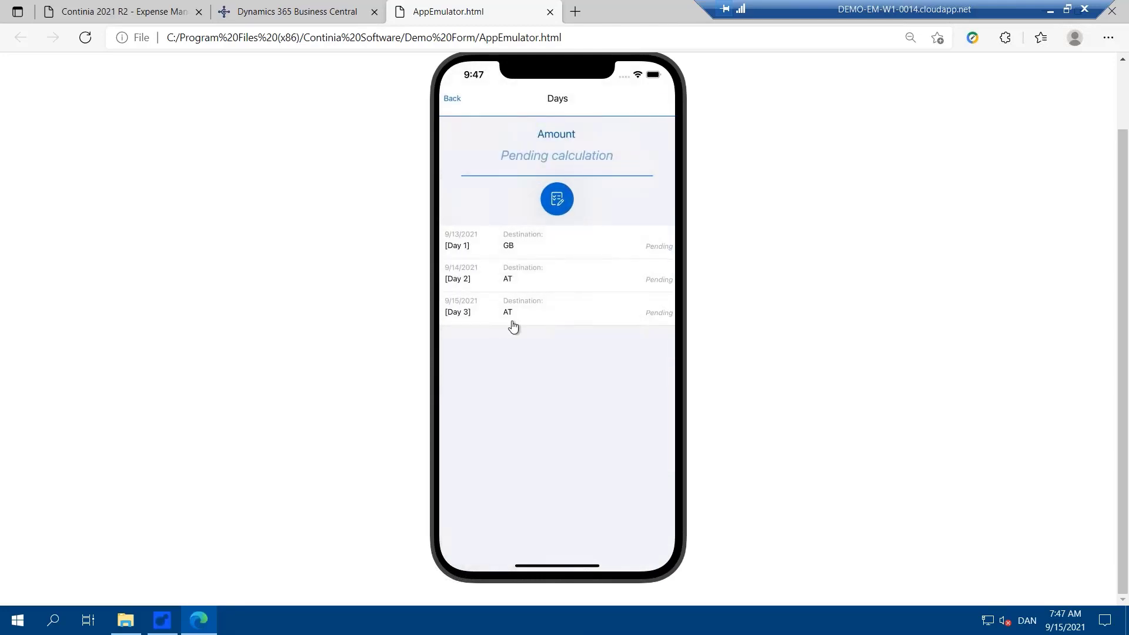
- Start a new destination on Day 3 of the per diem and choose GB as its location
left_click(515, 318)
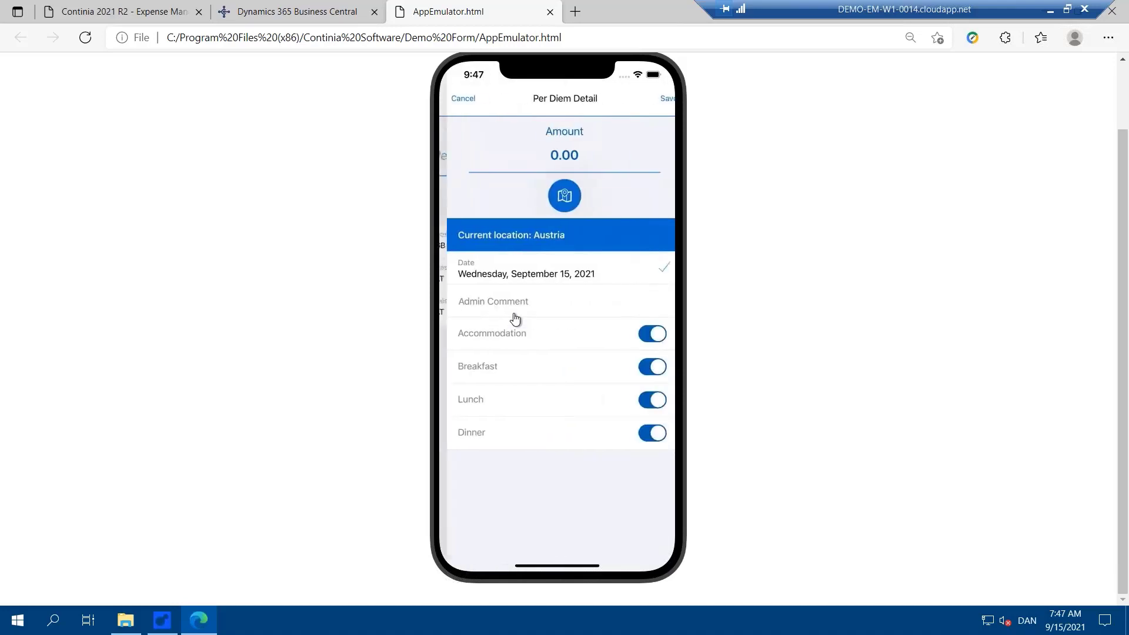
left_click(559, 198)
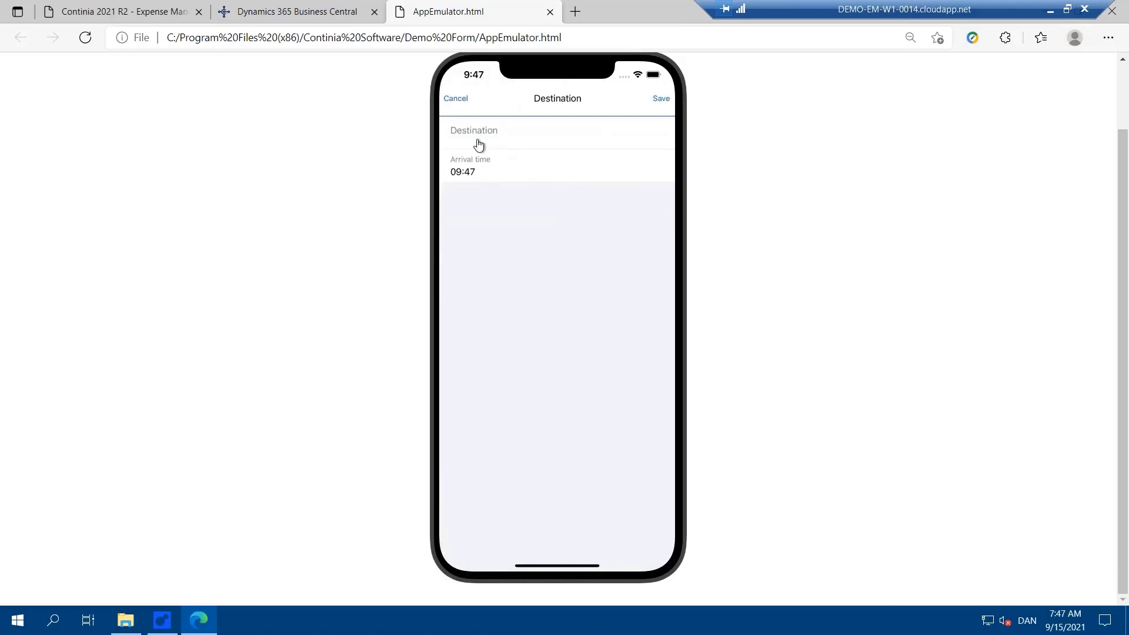
left_click(479, 144)
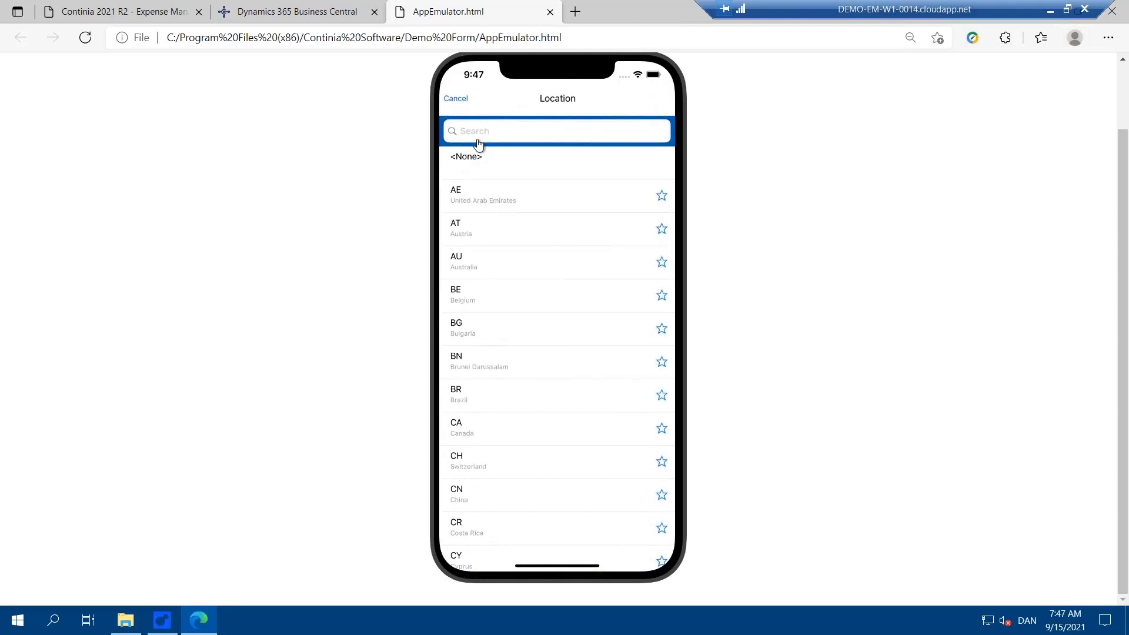
left_click(478, 144)
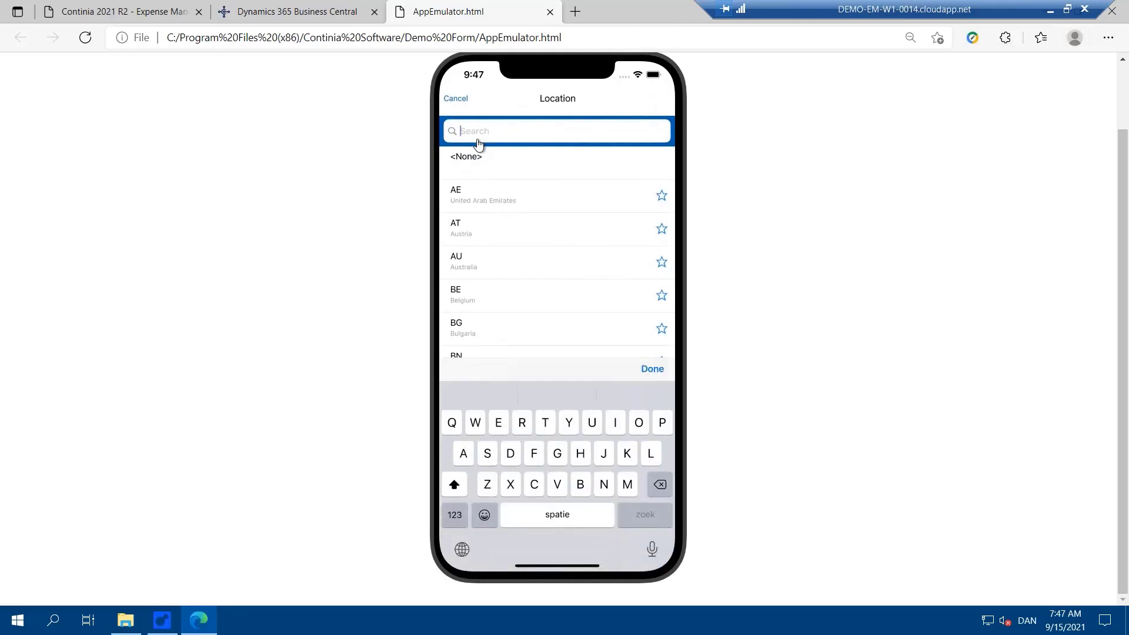
type("gb")
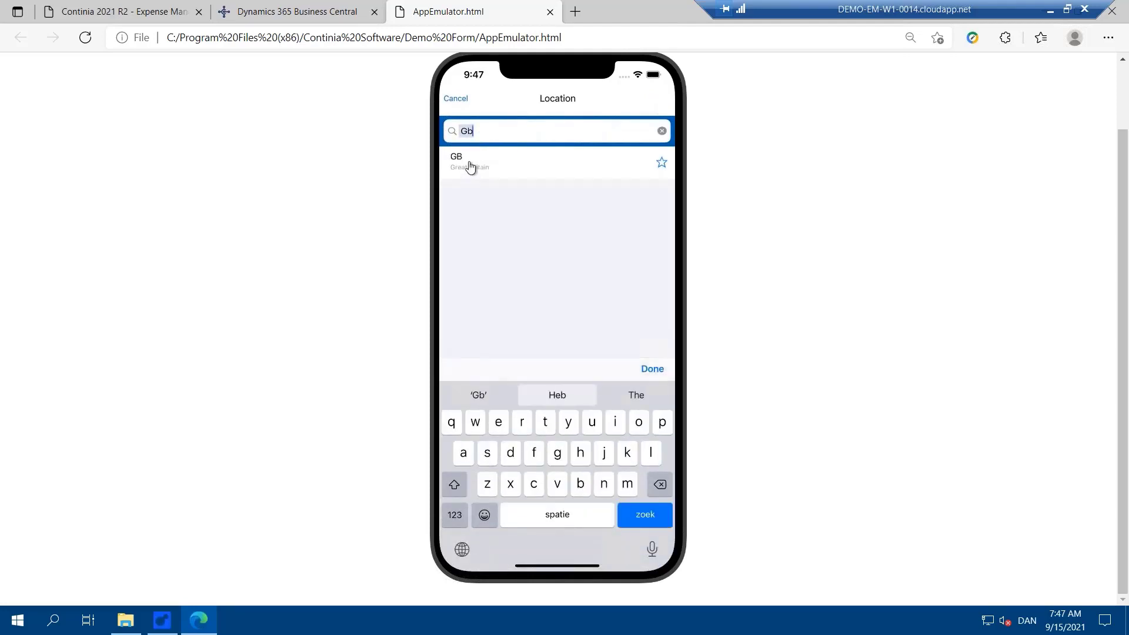
left_click(467, 168)
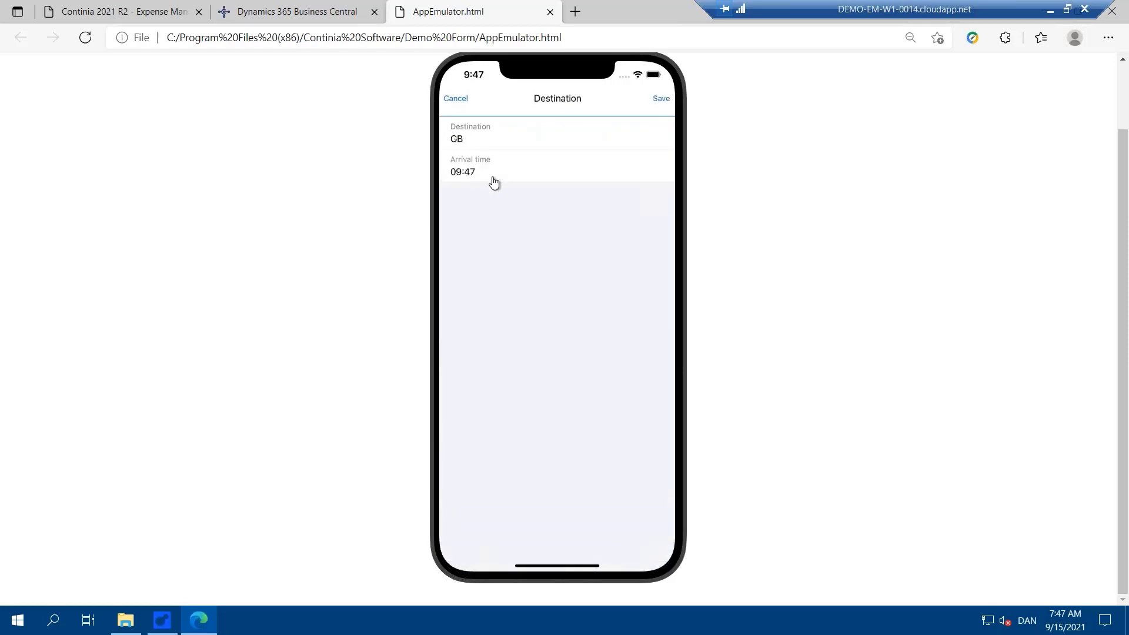
- Set the Day 3 destination's arrival time to 16:00 and save both the destination and the day
left_click(493, 180)
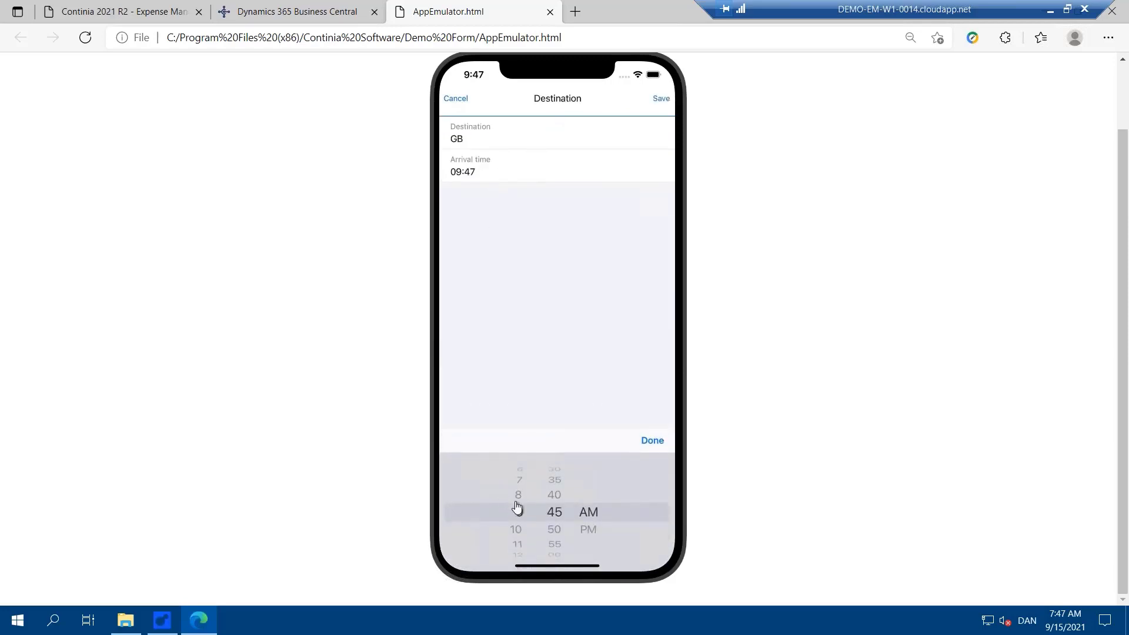
left_click_drag(517, 509, 524, 406)
left_click_drag(519, 494, 522, 470)
scroll(523, 488, "down", 1)
left_click_drag(554, 532, 556, 484)
left_click(602, 306)
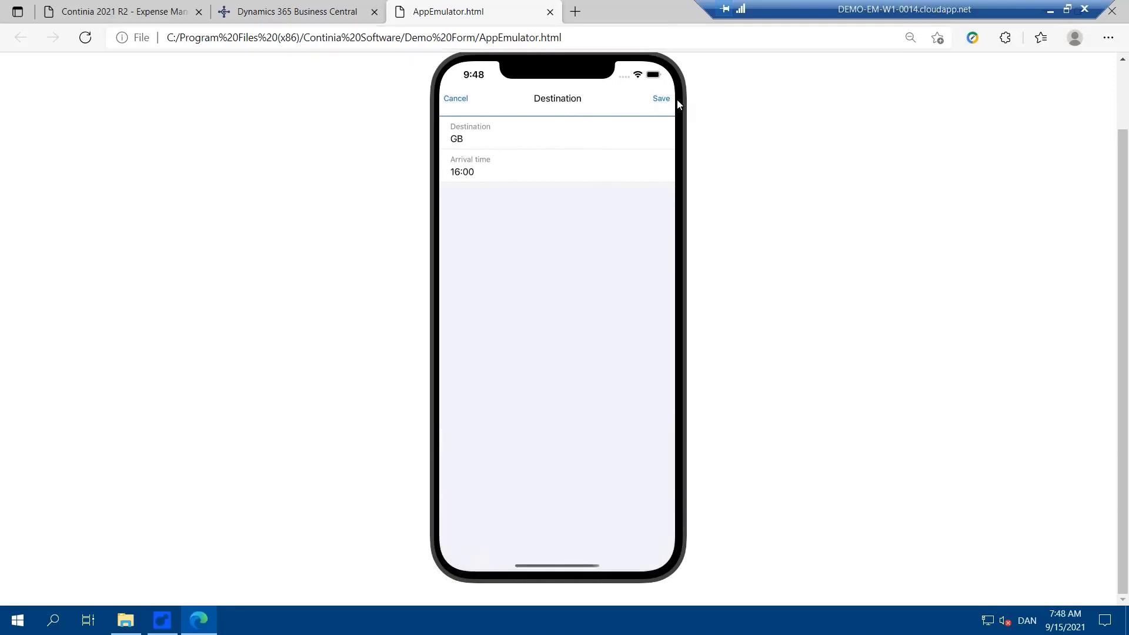
left_click(660, 98)
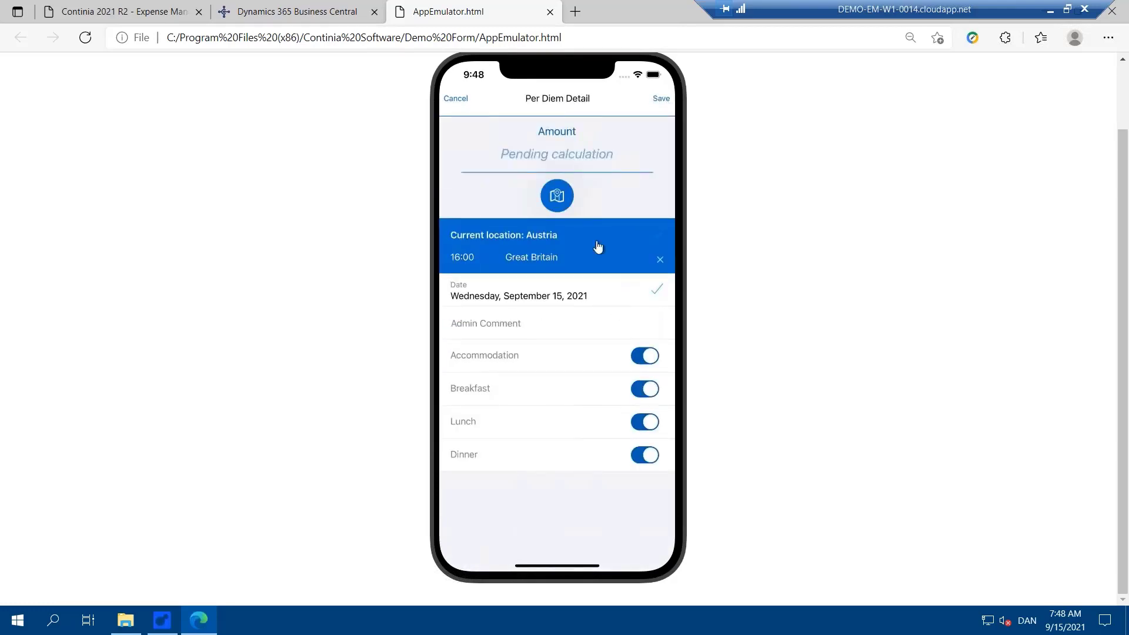
left_click(661, 100)
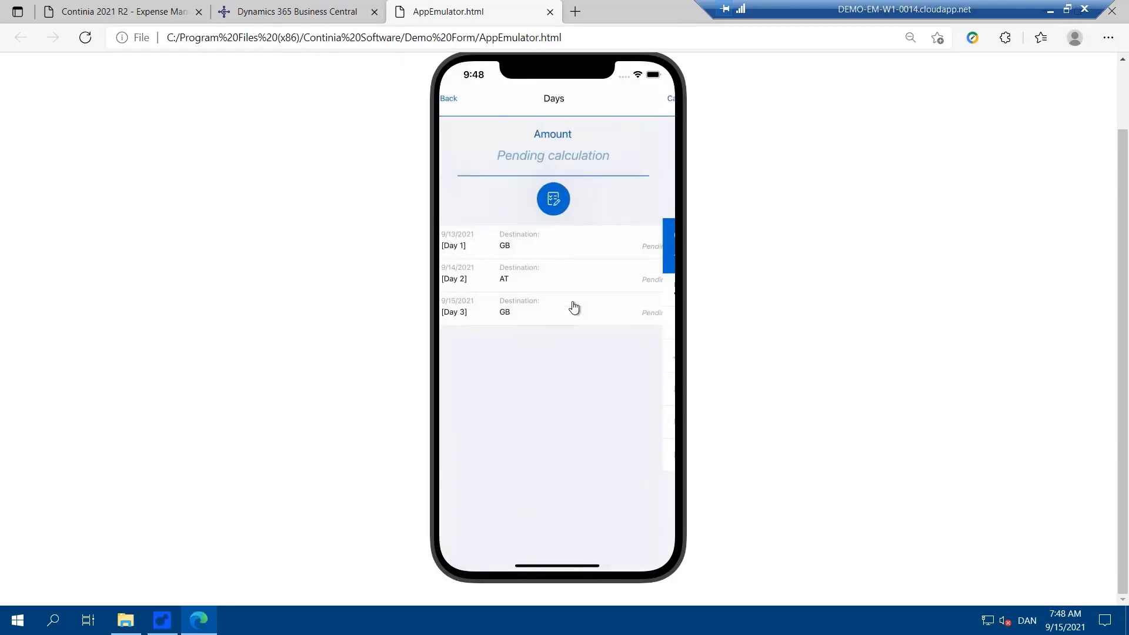
- Return to the "Trip to Europe" per diem overview and submit the per diem
left_click(452, 102)
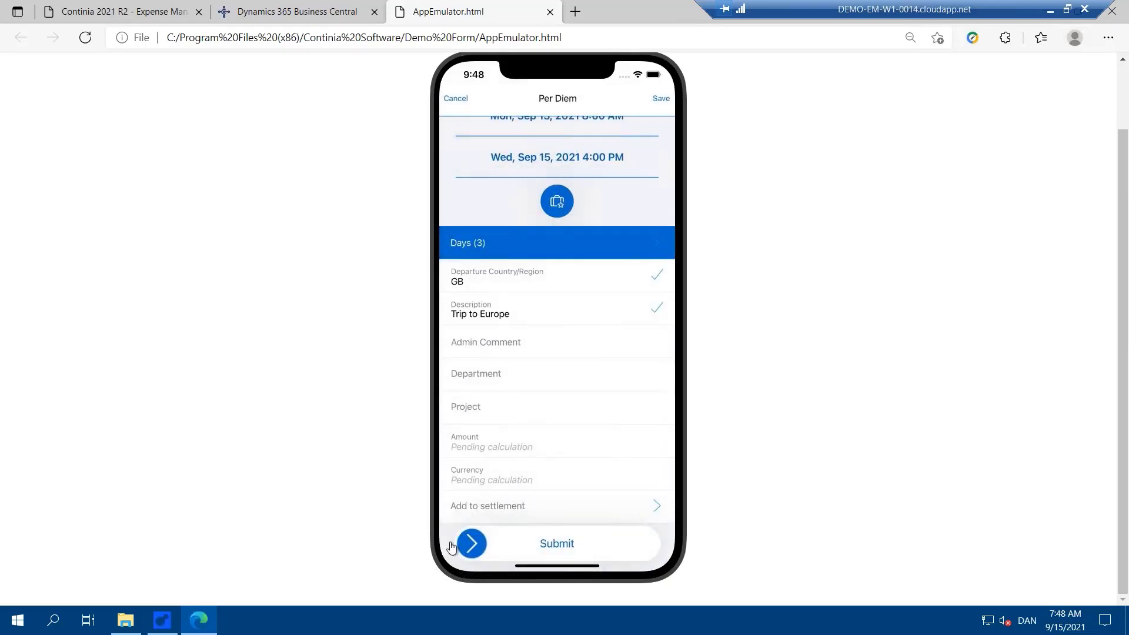
left_click_drag(474, 554, 640, 544)
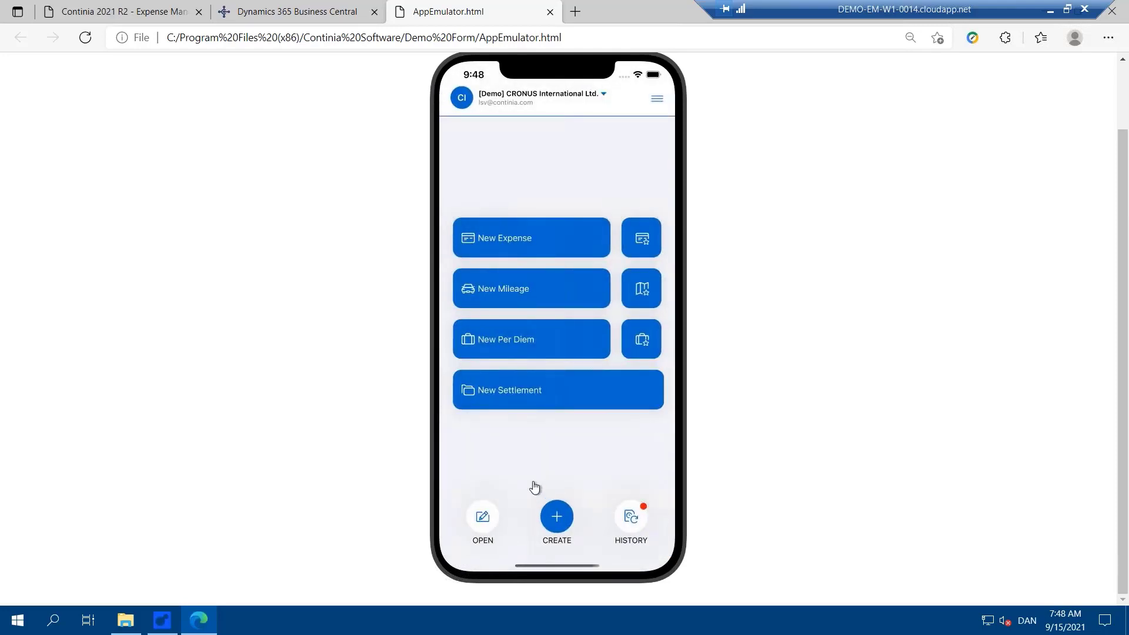
- Switch to Business Central, close the Per Diem Groups page and synchronize with Continia Online
left_click(276, 13)
left_click(299, 101)
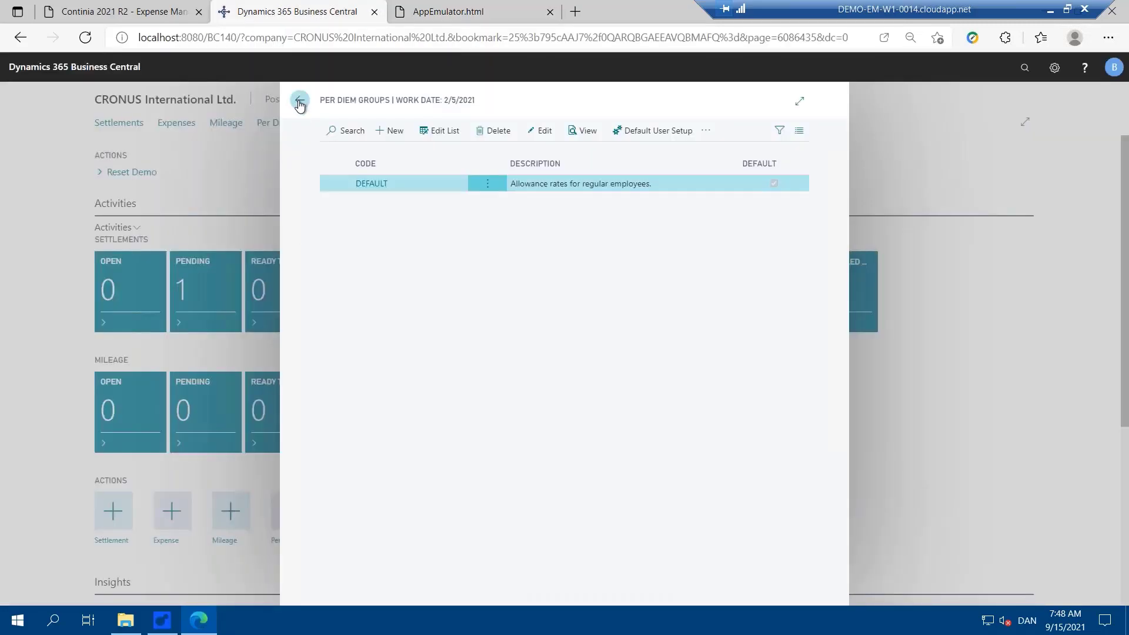
left_click(471, 521)
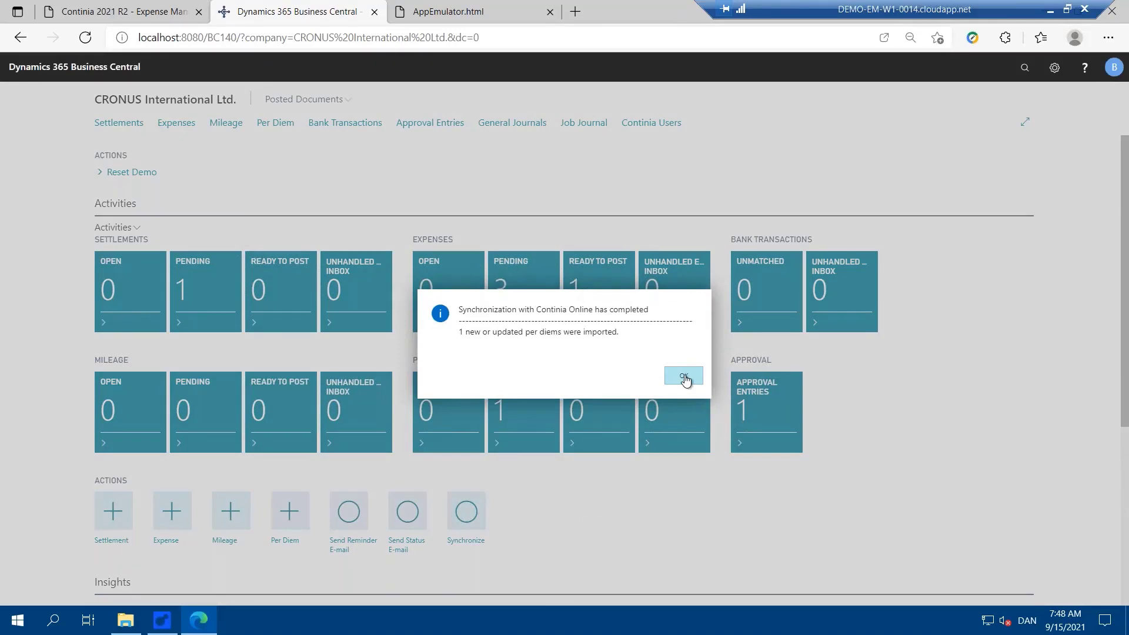
left_click(684, 376)
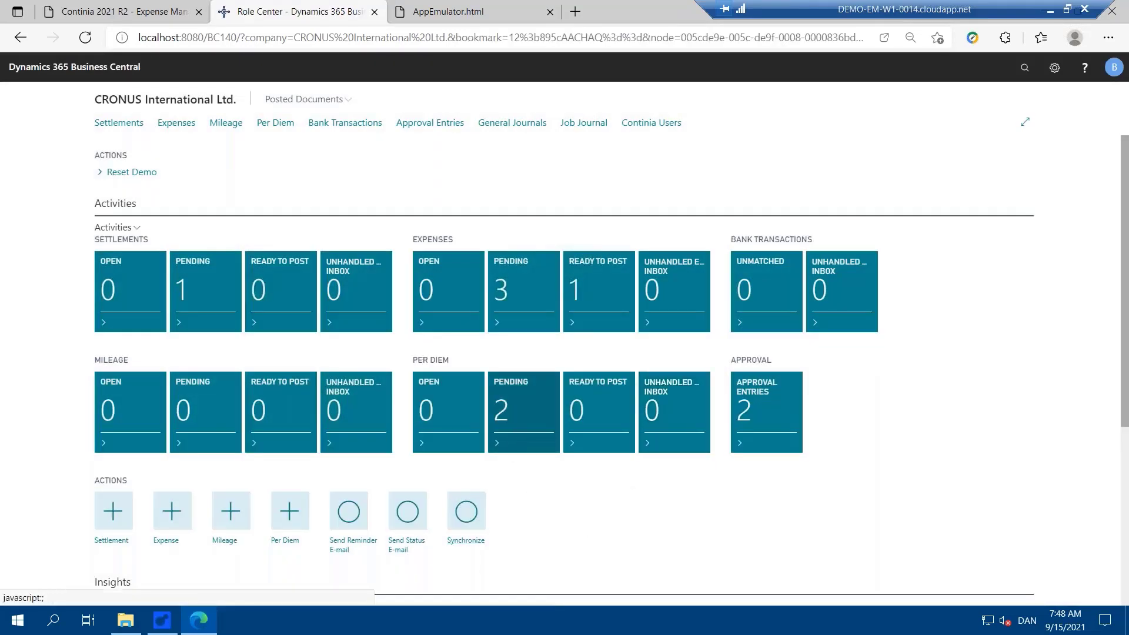
- Open the pending per diems and view the per diem details of the "Visiting customers" entry
left_click(522, 419)
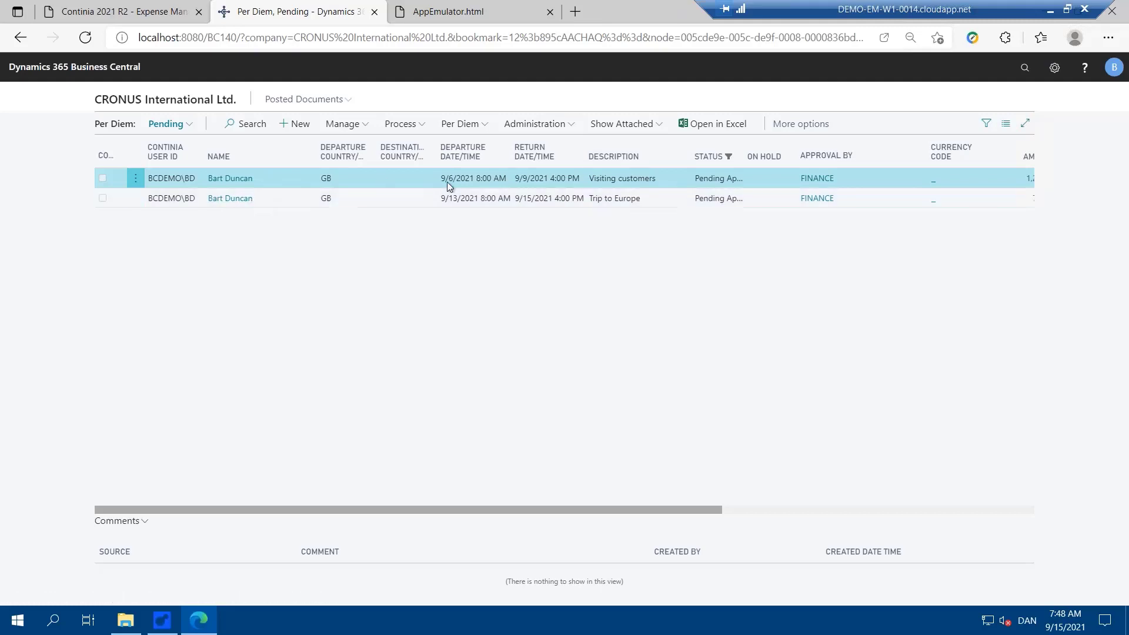
left_click(481, 124)
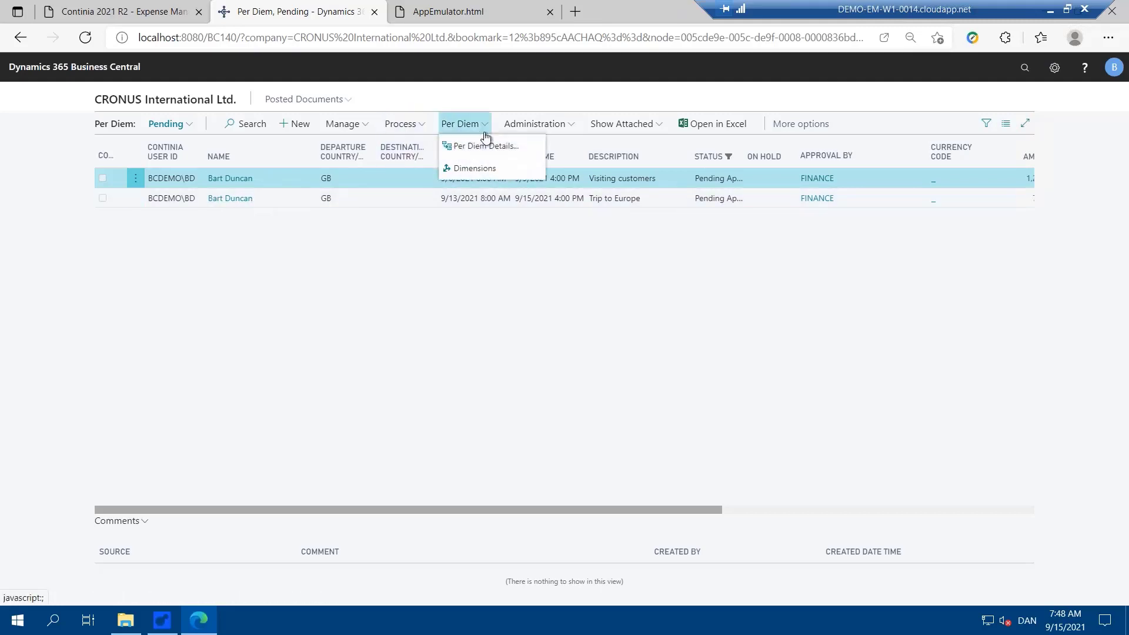
left_click(485, 144)
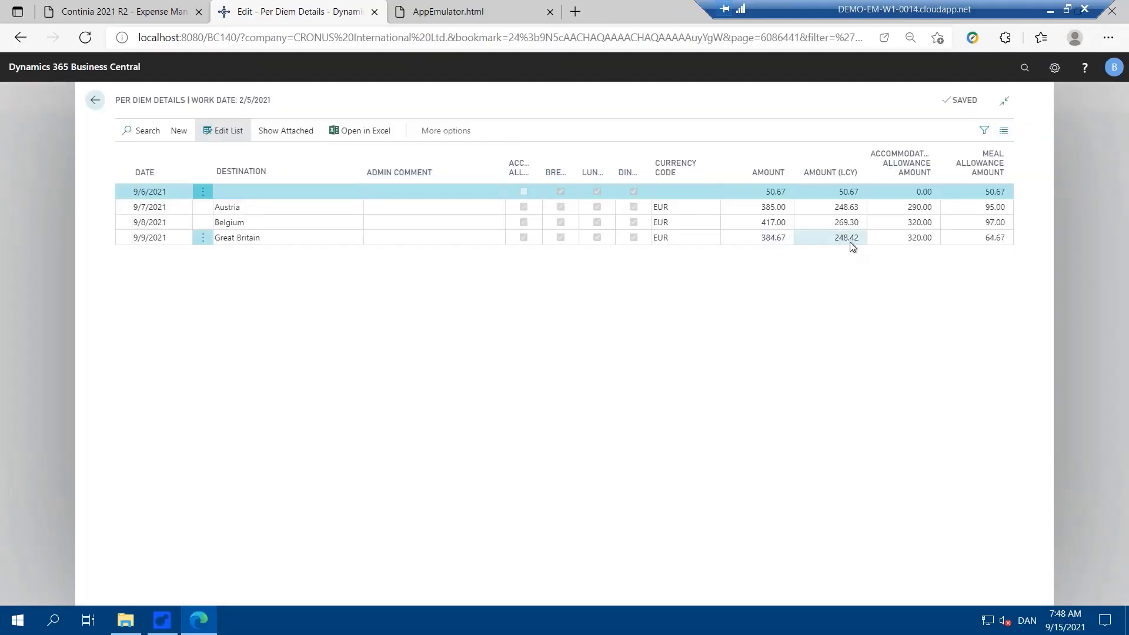